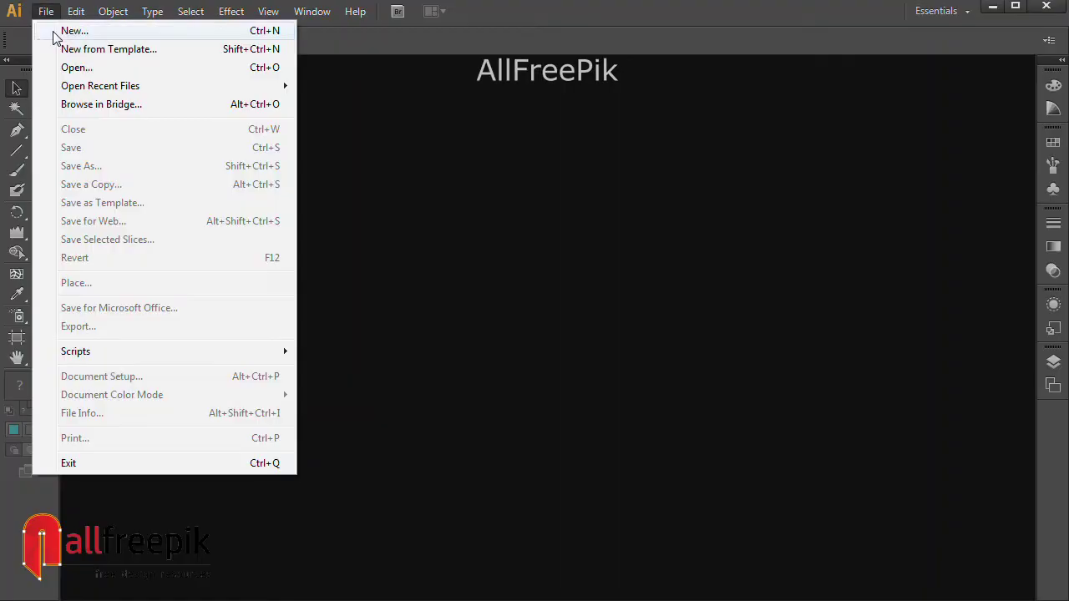
Create a new blank 1280 × 720 px RGB document.
left_click(58, 32)
left_click(608, 458)
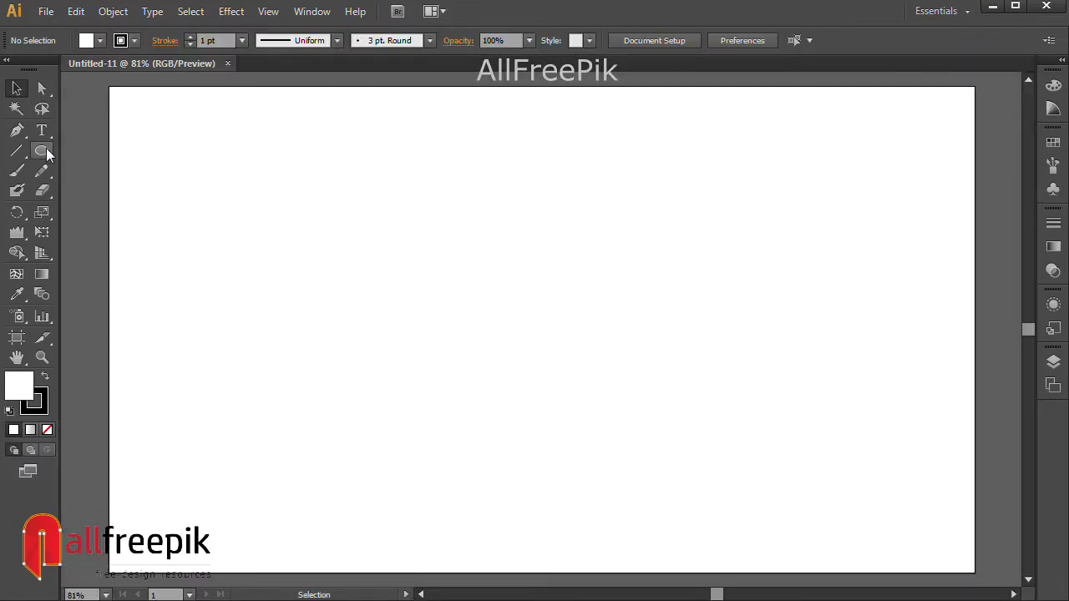
left_click_drag(43, 152, 79, 150)
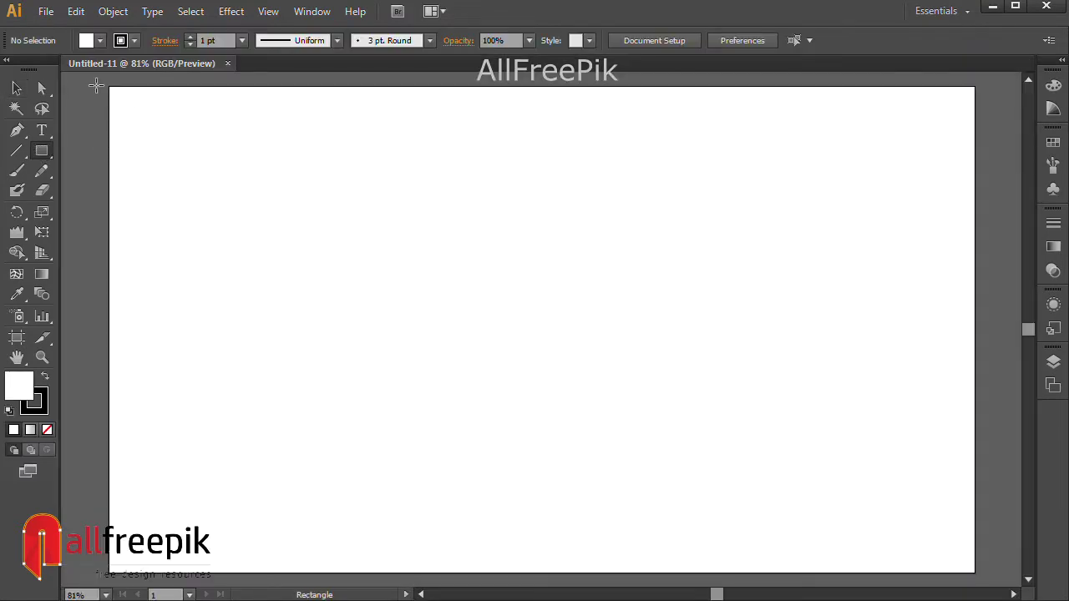
Draw an artboard-sized rectangle with no outline and scale it down around its centre.
left_click_drag(466, 324, 979, 576)
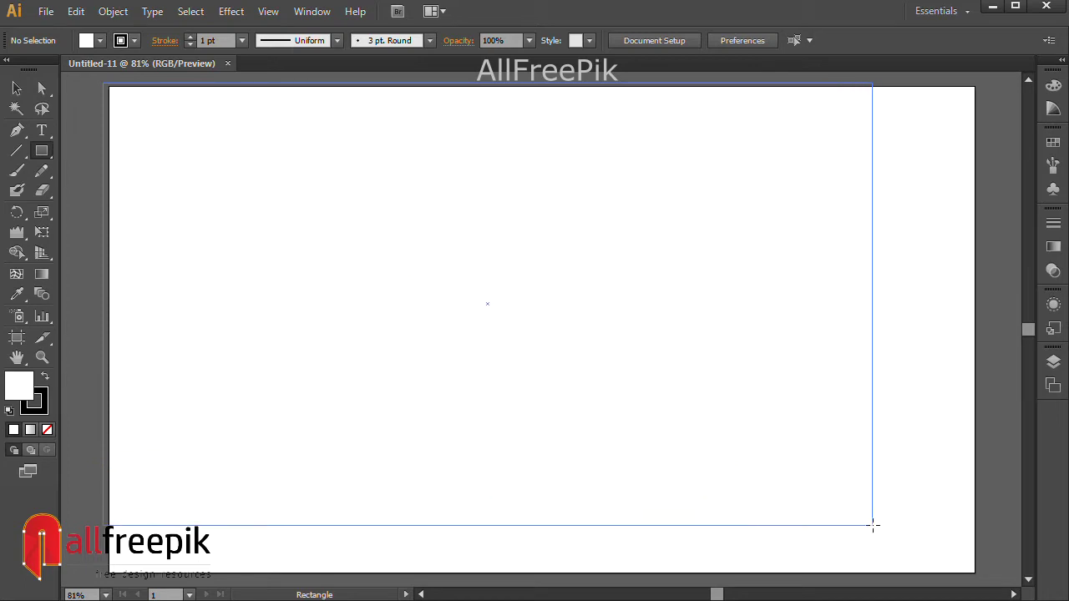
left_click_drag(978, 576, 979, 575)
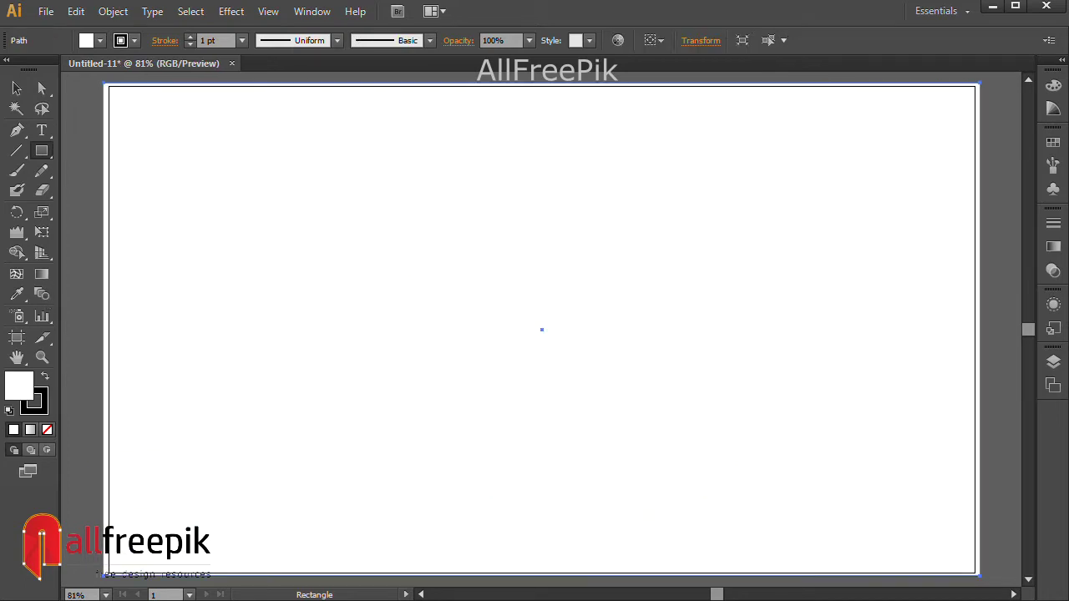
left_click(16, 89)
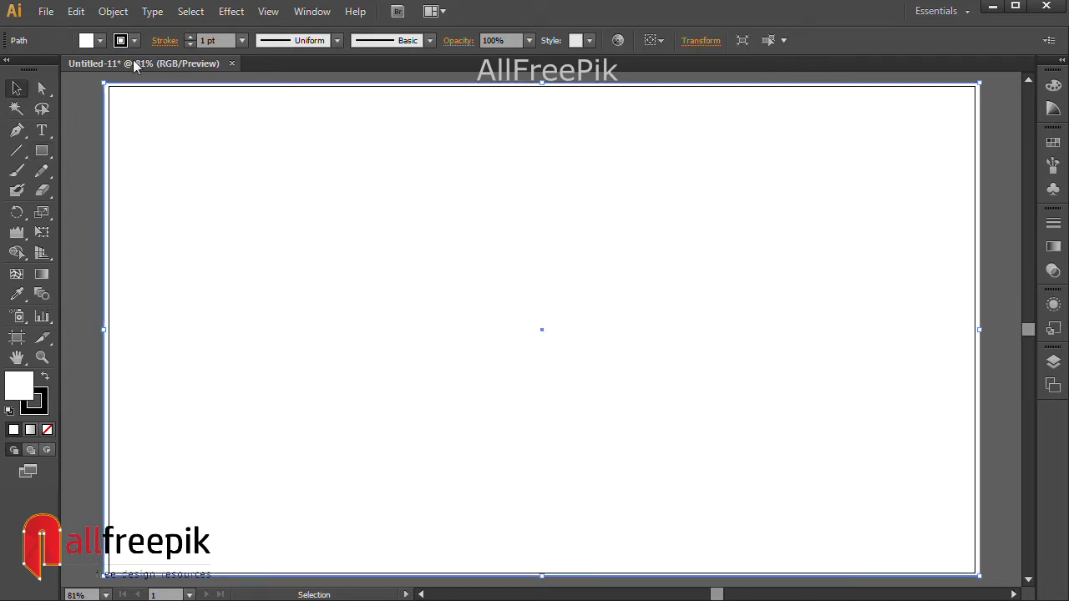
left_click(34, 403)
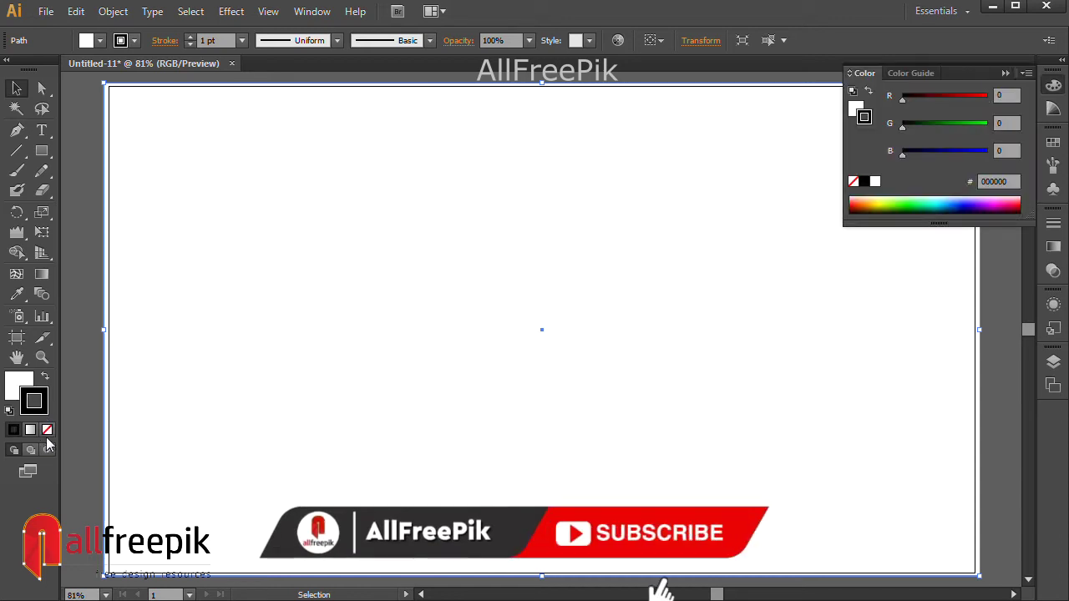
left_click(47, 429)
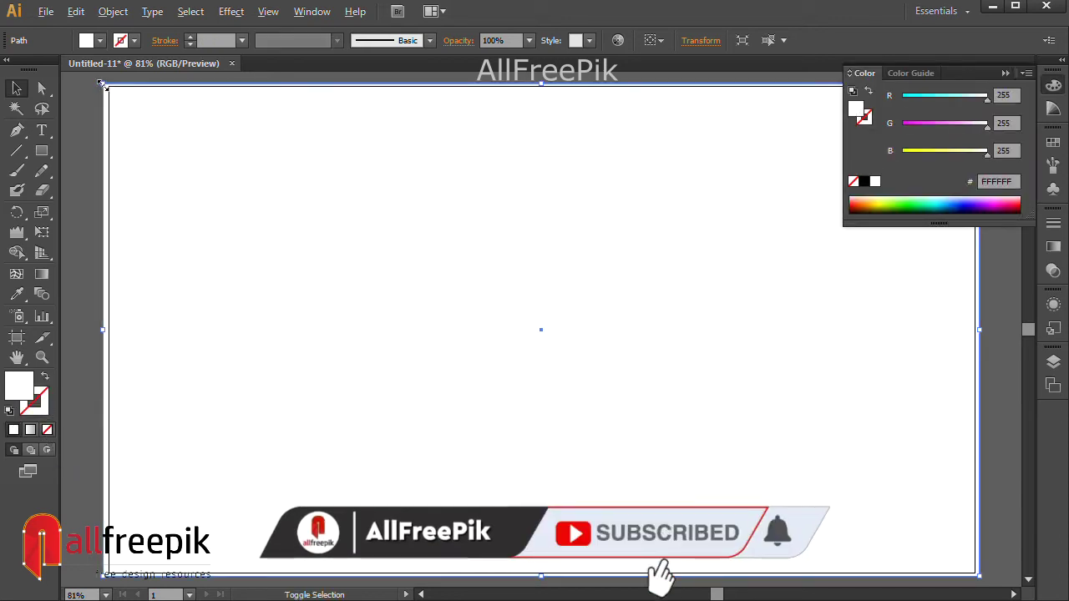
left_click_drag(101, 83, 290, 189)
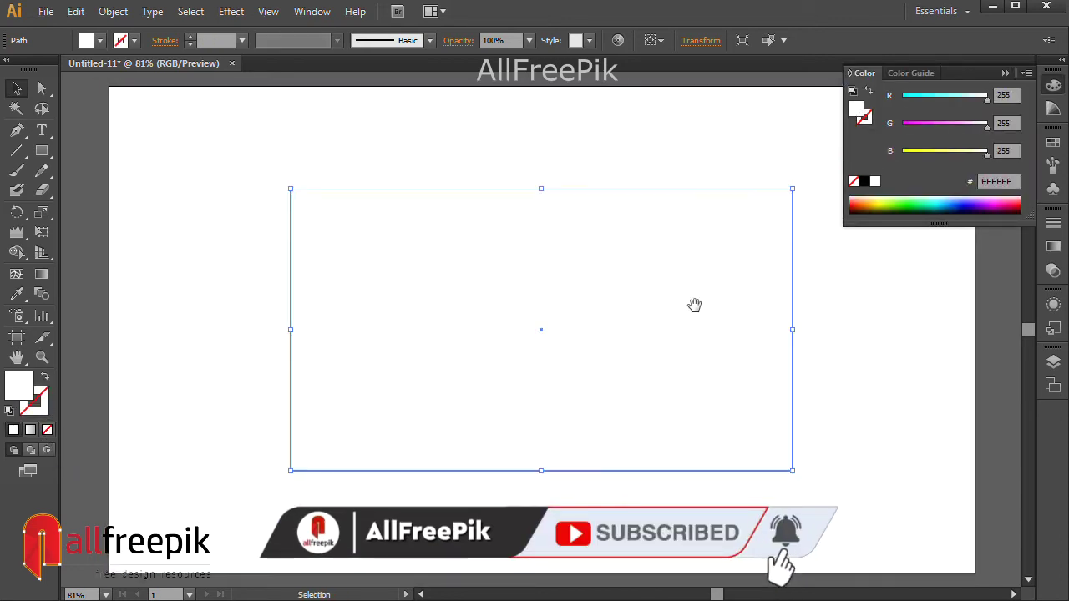
Fill the rectangle with the cyan swatch.
left_click_drag(693, 304, 624, 355)
left_click(1053, 144)
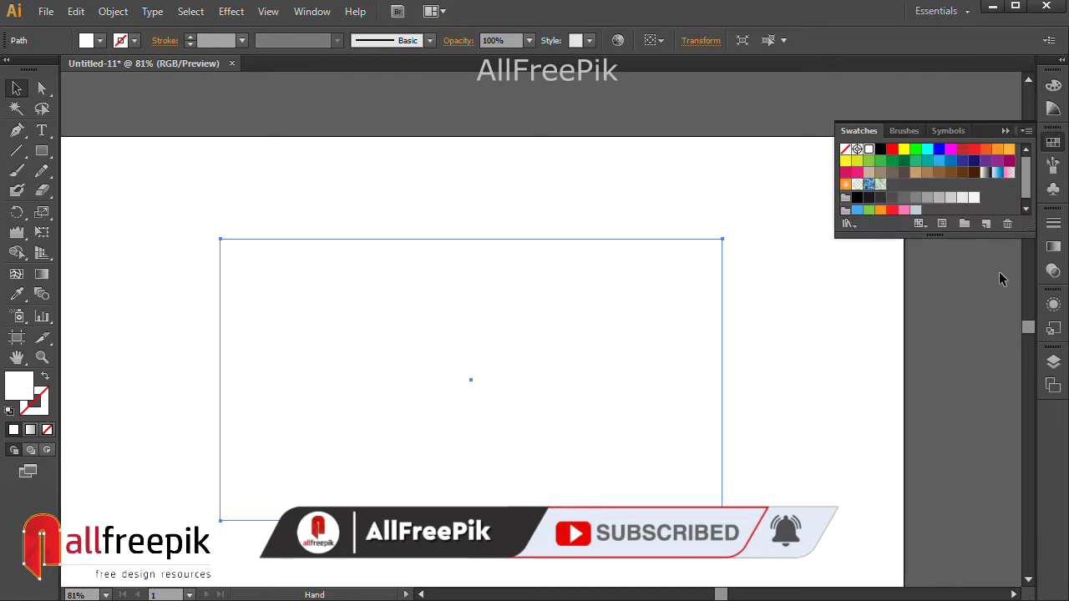
left_click(927, 149)
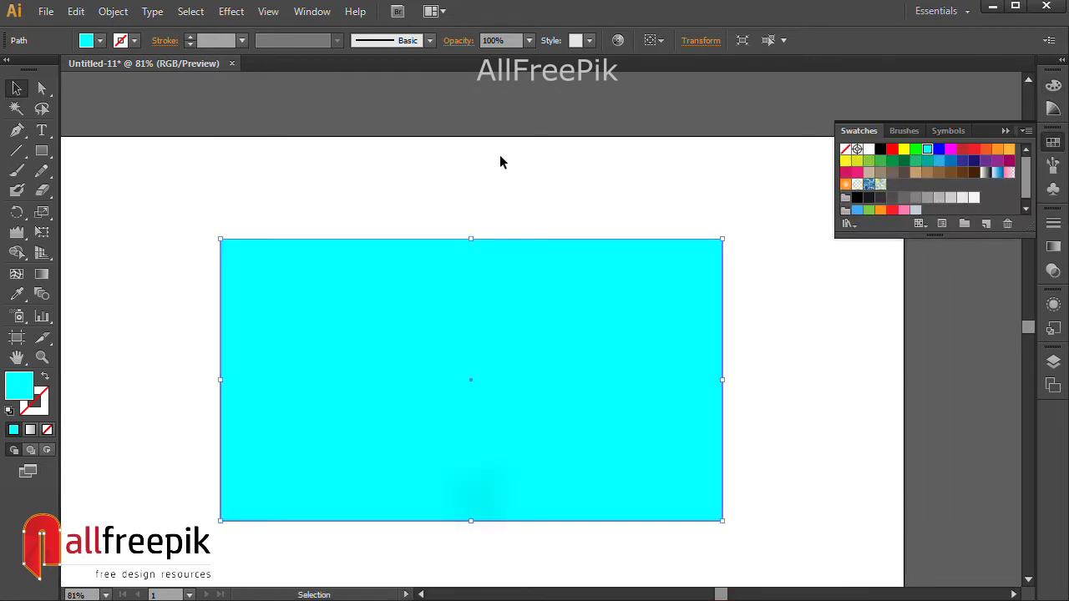
left_click(501, 171)
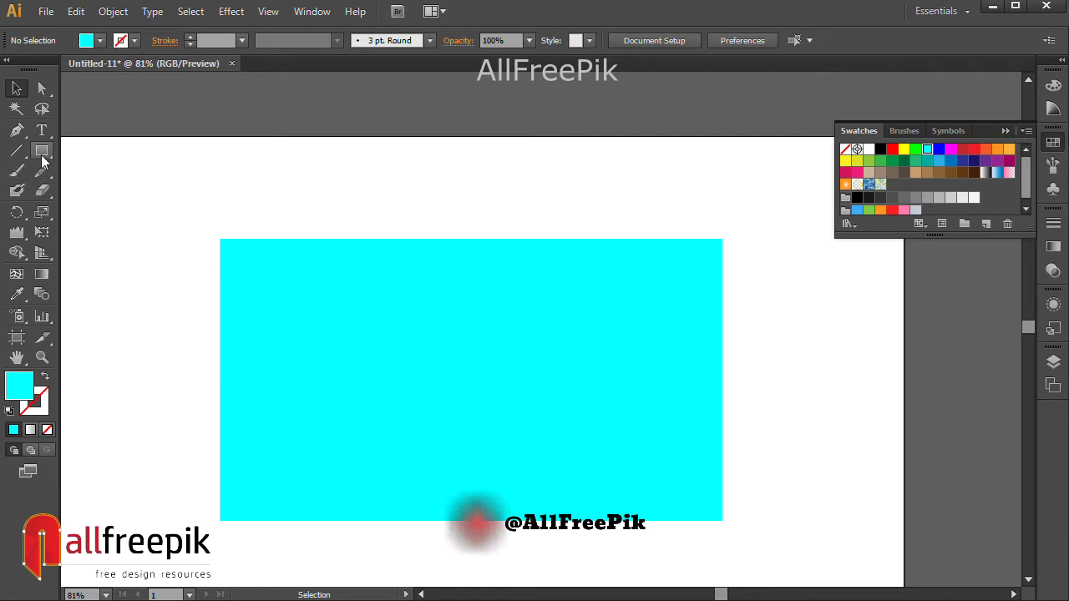
mouse_move(46, 157)
left_mouse_down()
mouse_move(85, 173)
mouse_move(75, 192)
left_mouse_up()
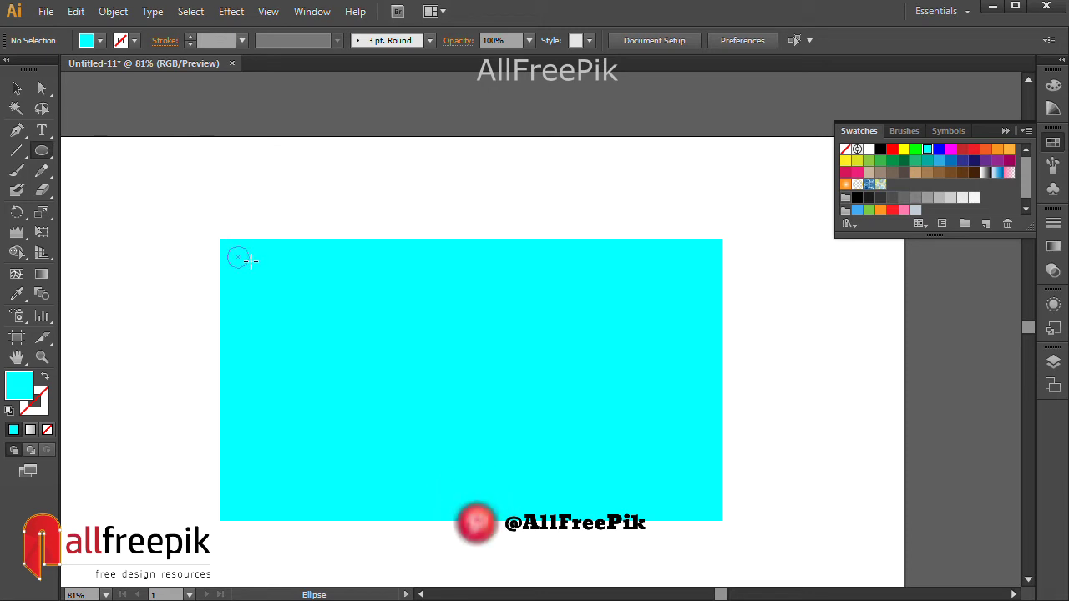
Draw a small circle at the rectangle's top-left with no fill and a white outline.
mouse_move(239, 260)
left_mouse_down()
mouse_move(249, 263)
mouse_move(226, 247)
left_mouse_up()
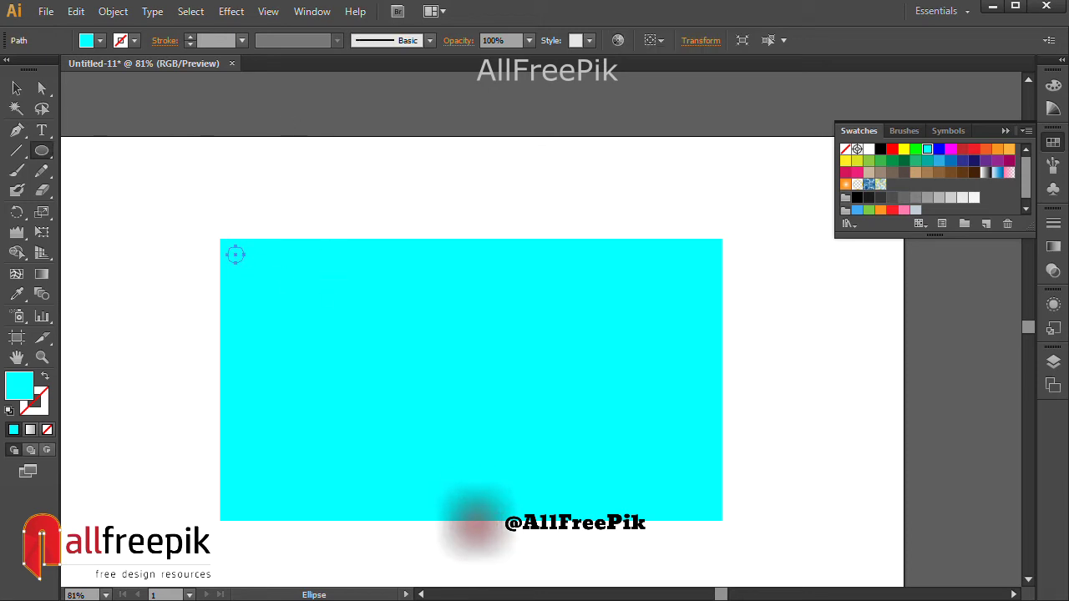
left_click(17, 87)
left_click(47, 428)
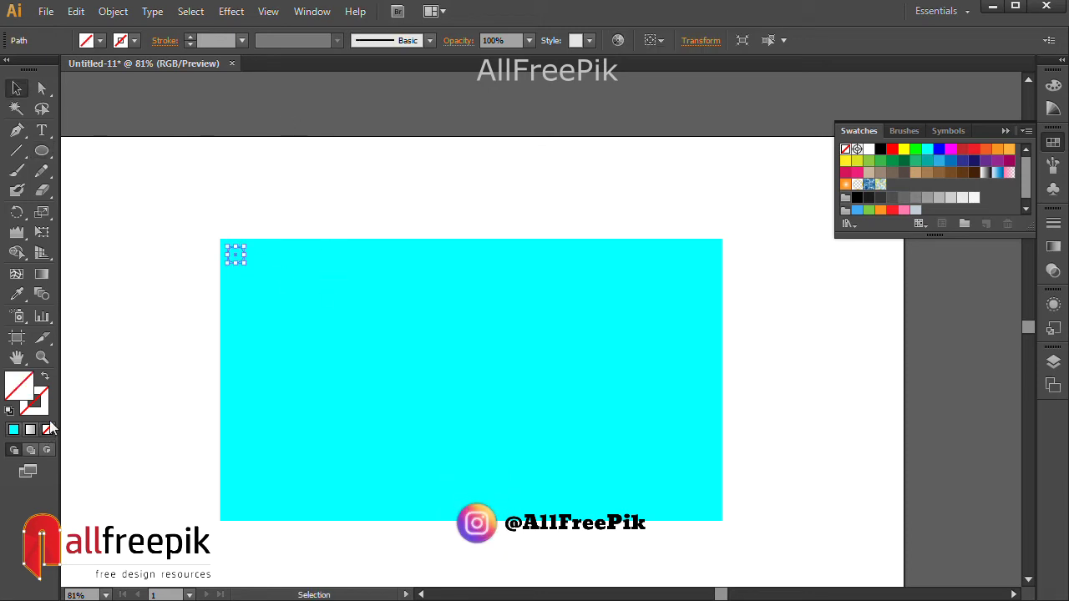
left_click(37, 405)
left_click(132, 42)
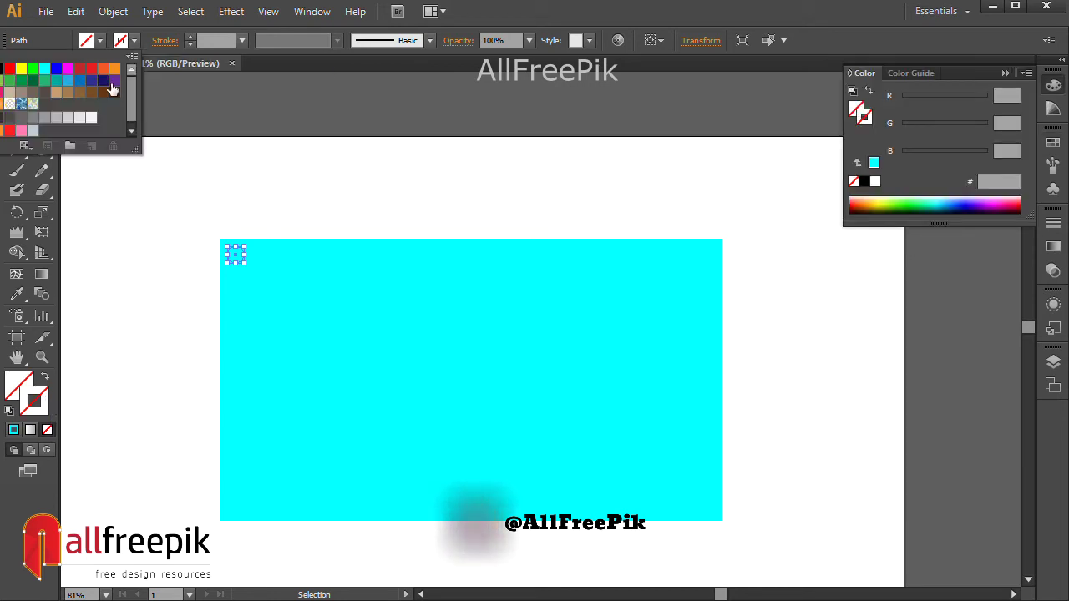
left_click(17, 82)
left_click(360, 183)
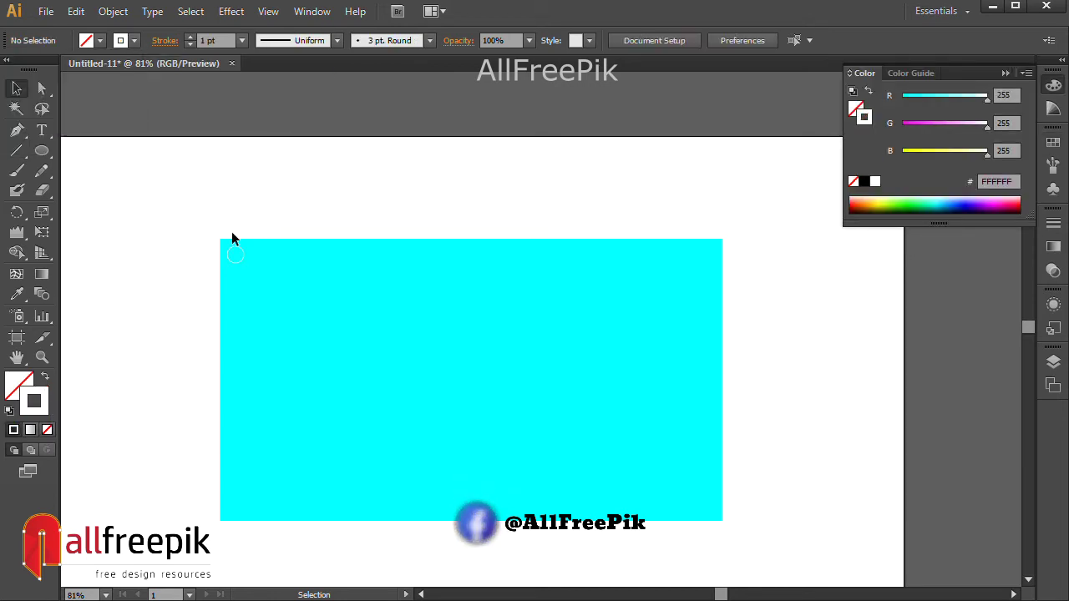
Set the circle's outline to 2 pt and scale the circle down slightly.
left_click(238, 252)
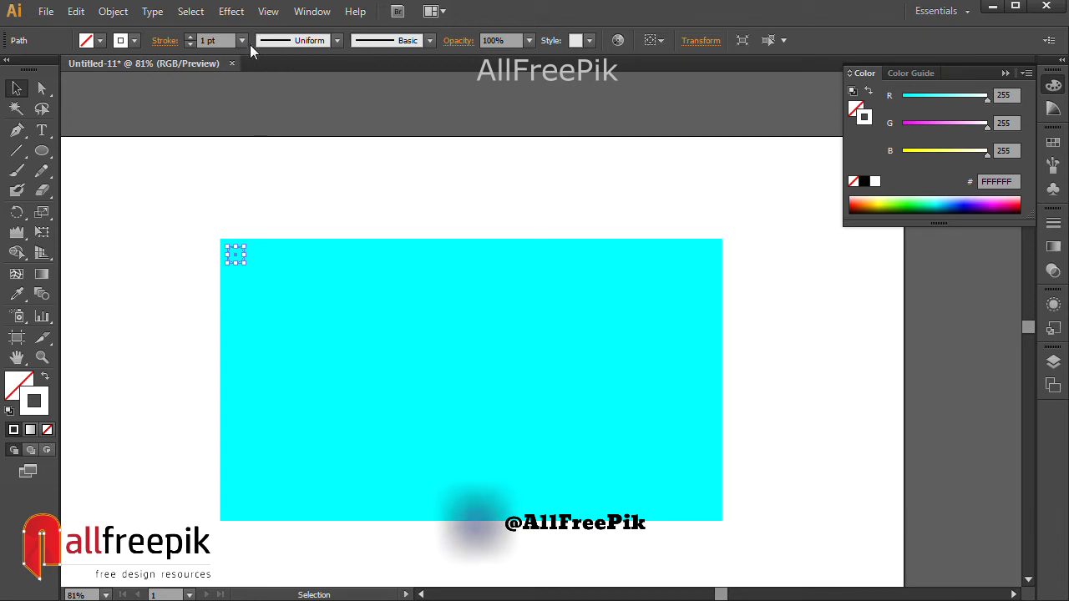
left_click(242, 40)
left_click(265, 132)
left_click(361, 172)
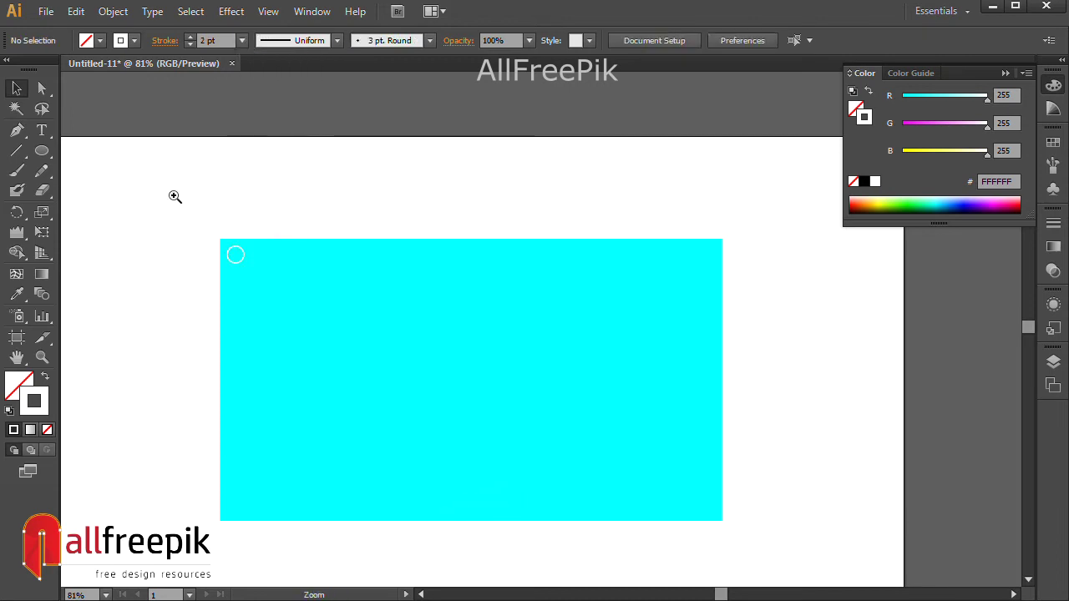
left_click_drag(174, 196, 509, 341)
left_click(264, 288)
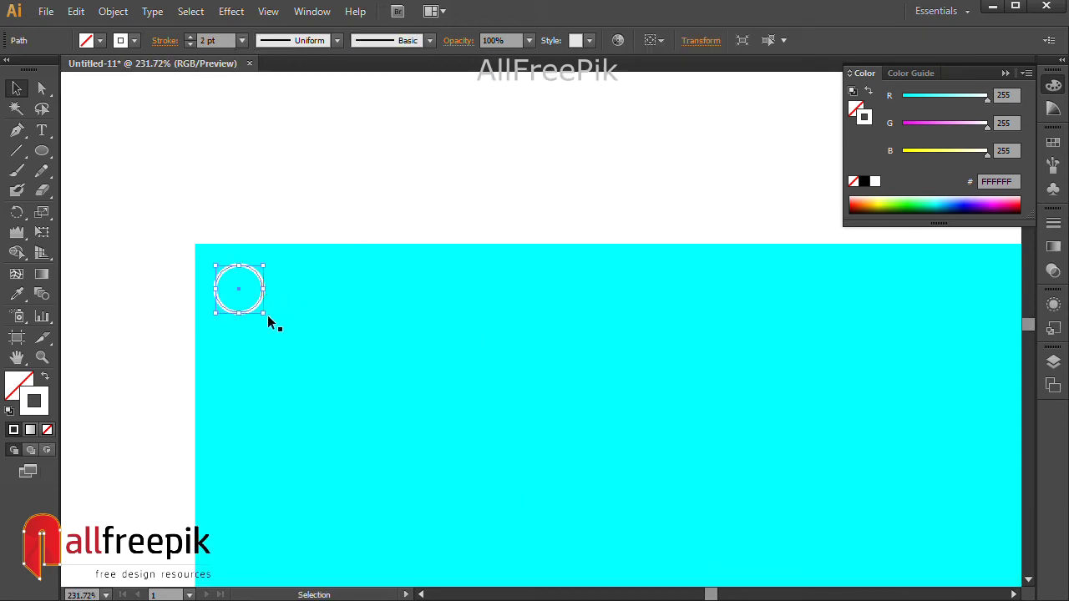
left_click_drag(266, 315, 258, 306)
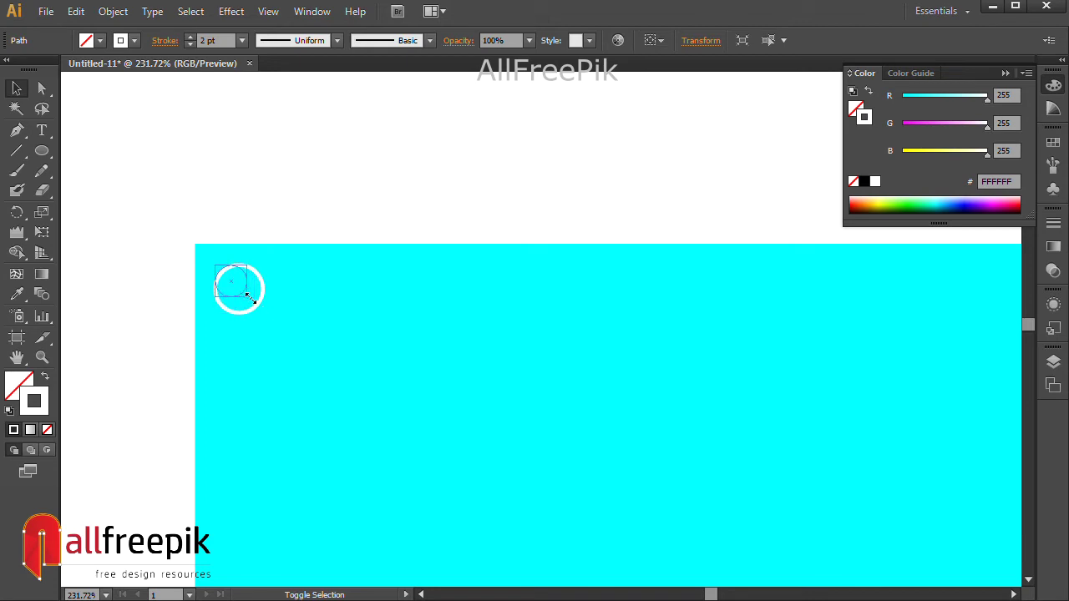
left_click(273, 249)
Duplicate the circle to the right repeatedly with Ctrl+D to build a row.
left_click_drag(248, 278, 278, 288)
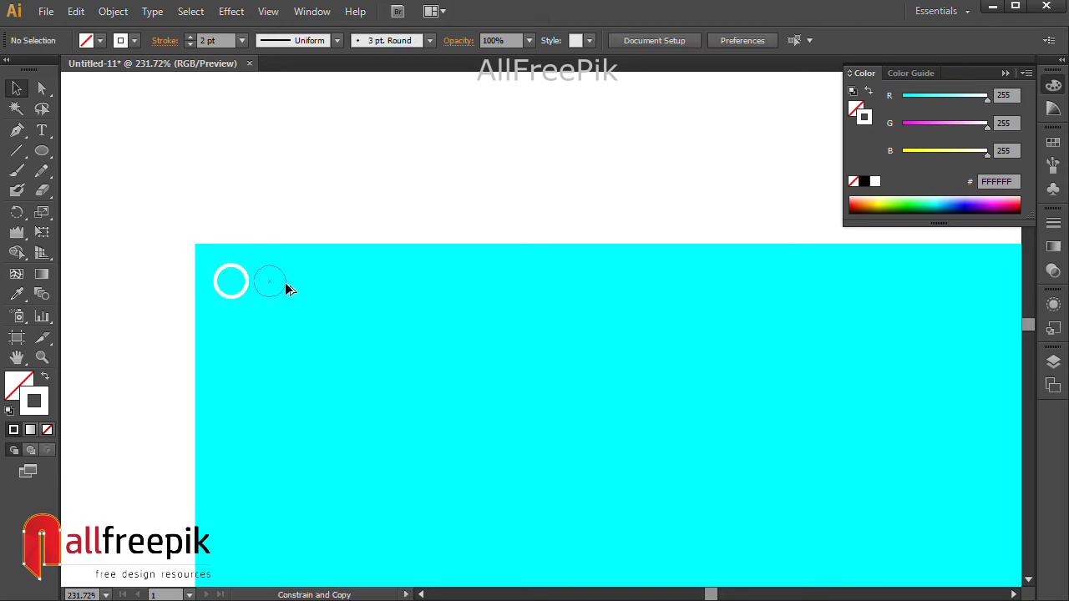
left_click_drag(286, 284, 284, 283)
key("ctrl+d")
key("ctrl+d")
key("ctrl+d")
key("ctrl+minus")
key("ctrl+minus")
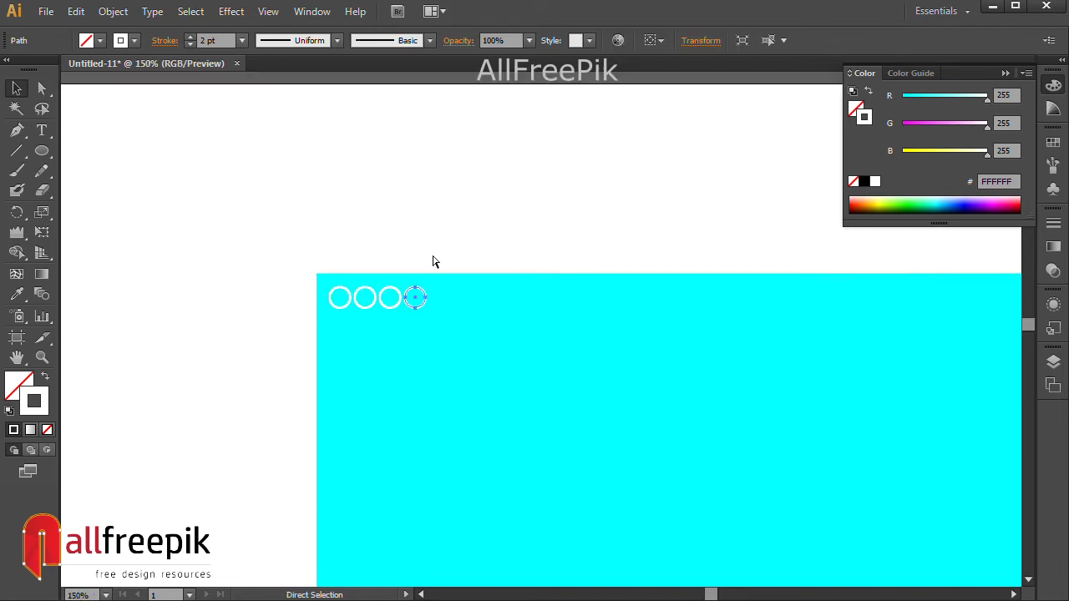
key("ctrl+minus")
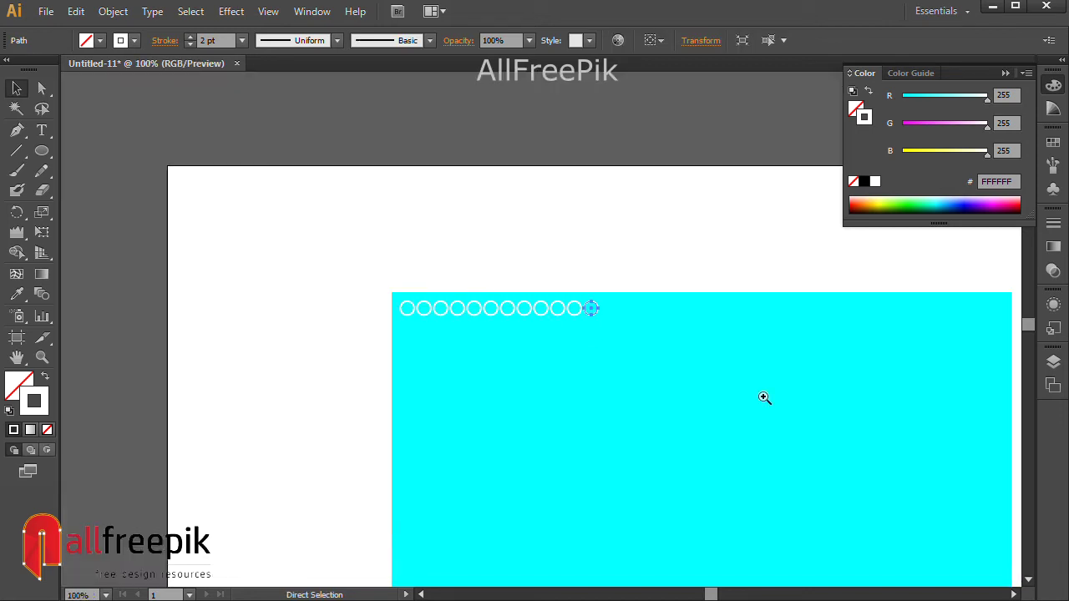
left_click(746, 424)
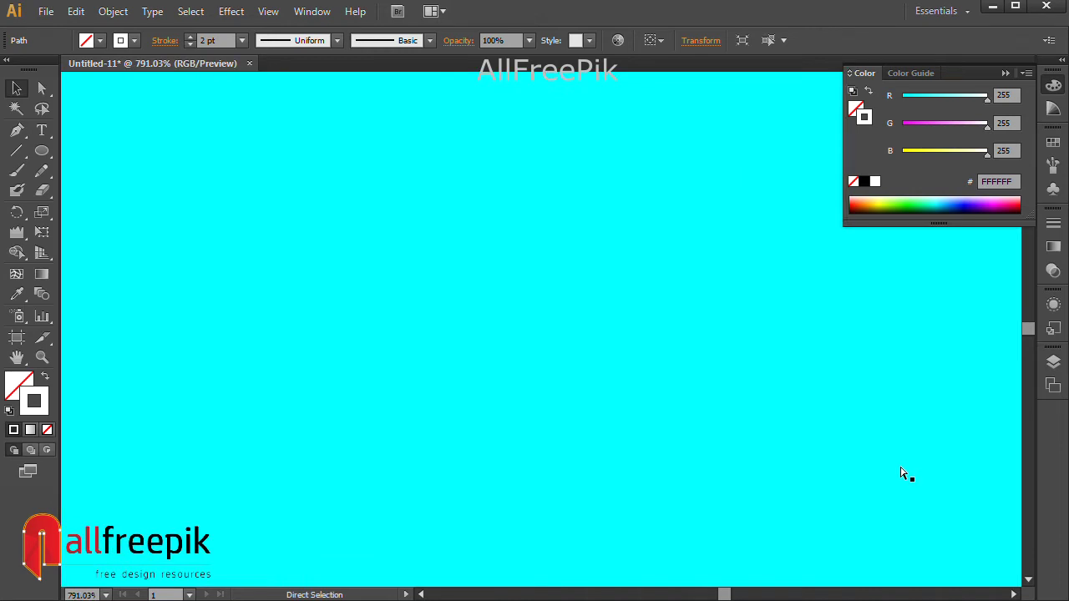
key("ctrl+0")
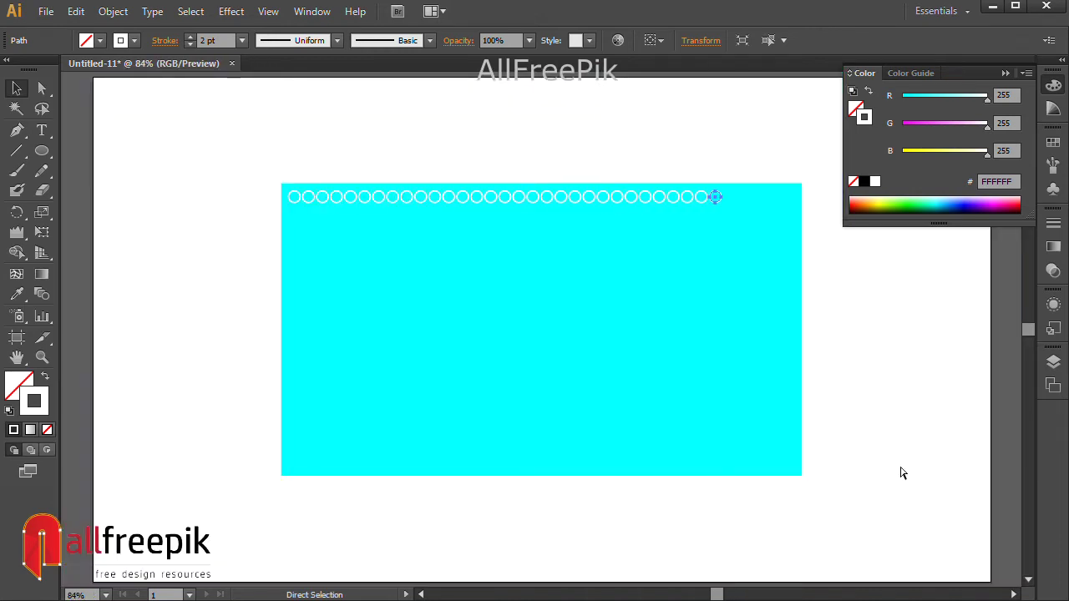
key("ctrl+d")
key("ctrl+d")
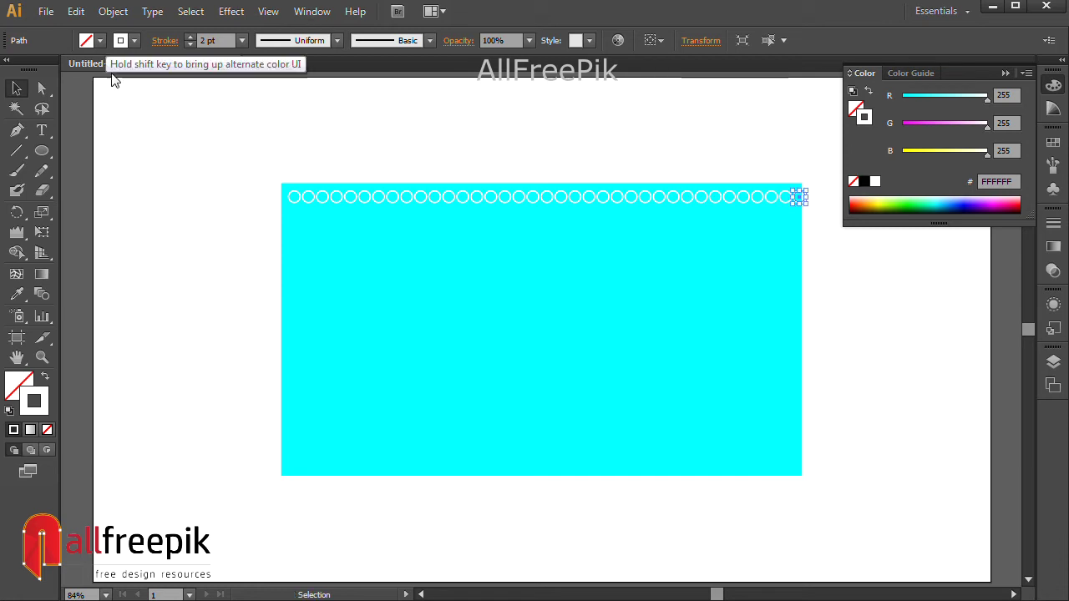
Align the circle row with the rectangle's top edge and select the whole row.
left_click_drag(222, 167, 845, 277)
left_click(632, 324, "shift")
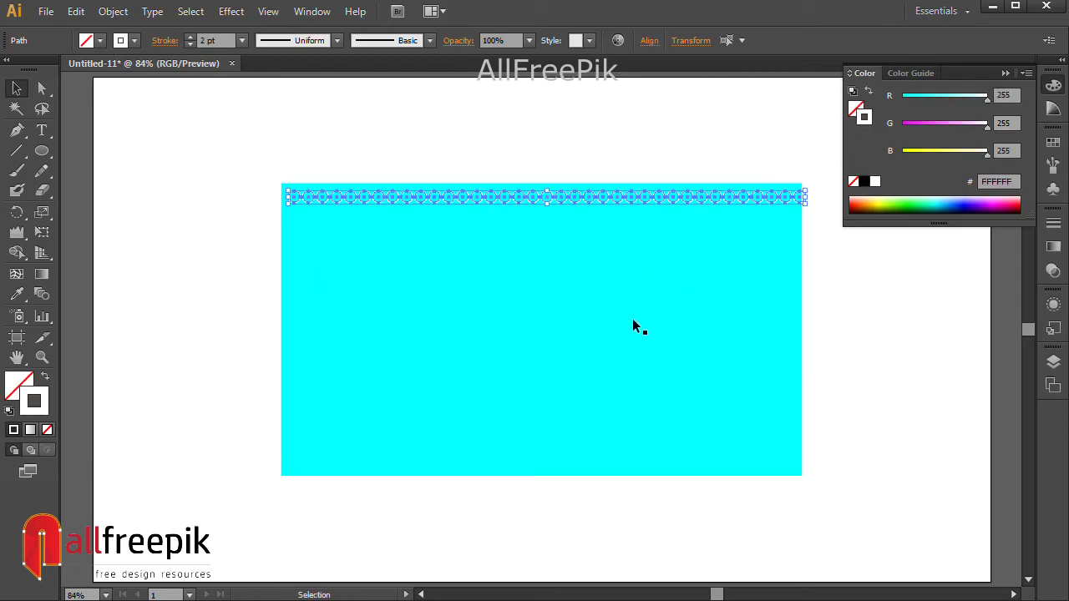
key("Left")
key("Left")
key("Left")
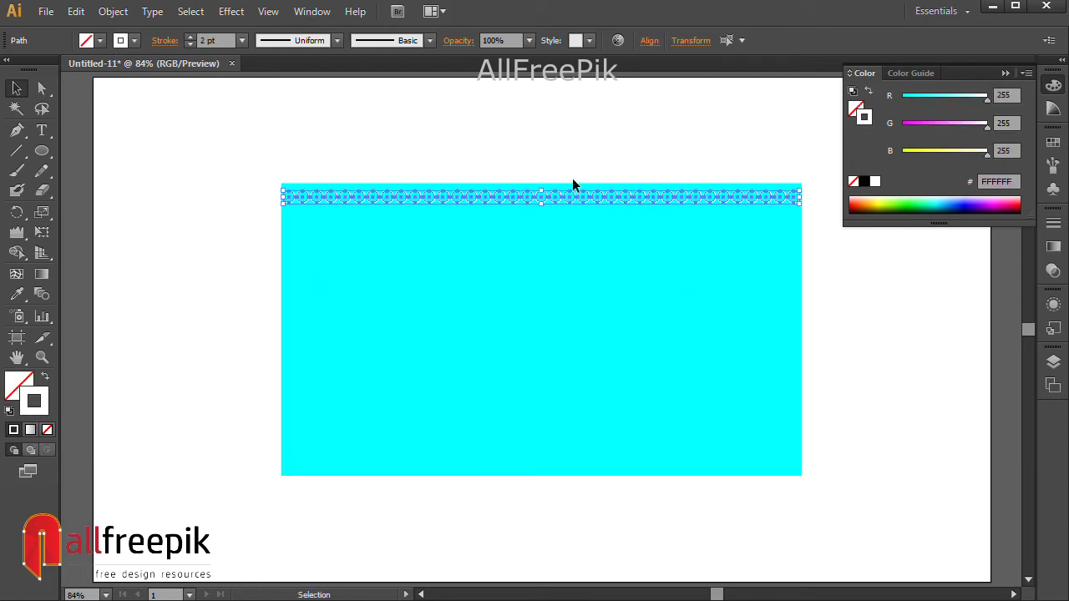
left_click_drag(477, 123, 779, 288)
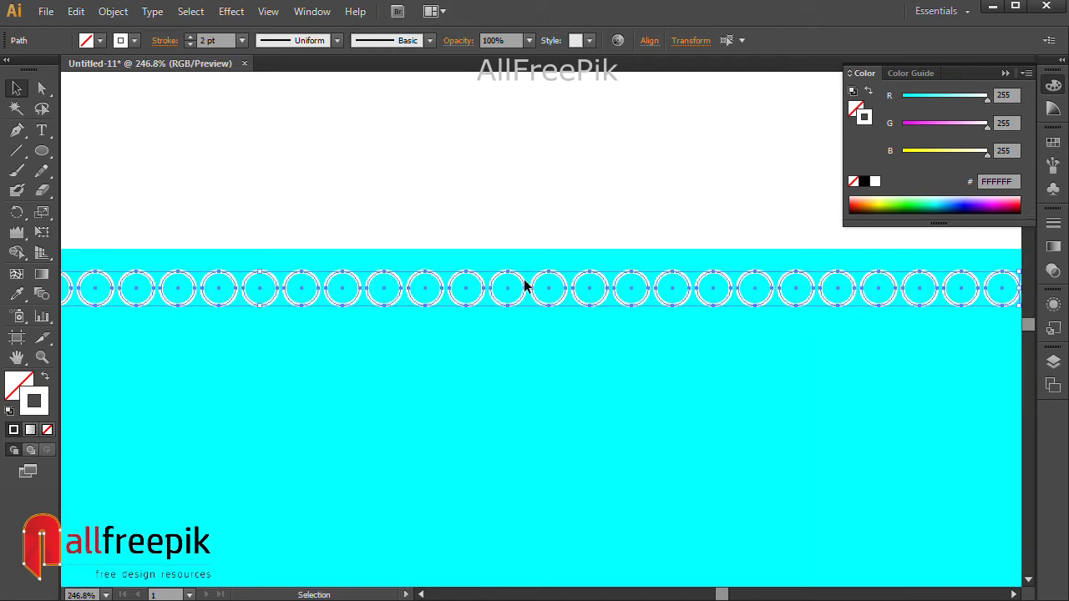
key("Up")
key("Up")
key("Up")
left_click(569, 201)
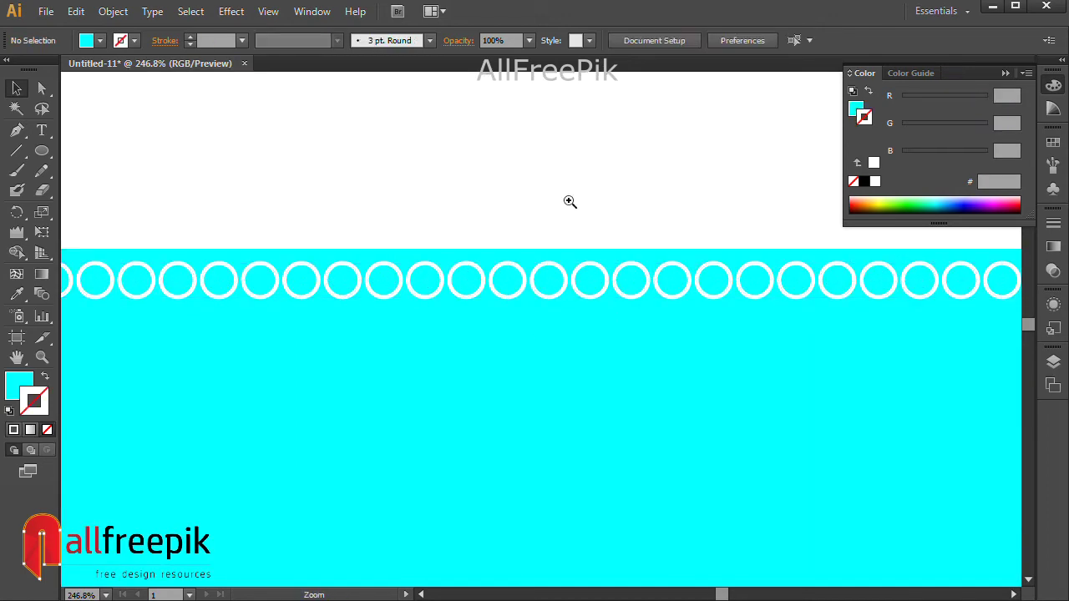
left_click(569, 201, "alt")
left_click(569, 201, "alt")
left_click_drag(529, 407, 748, 202)
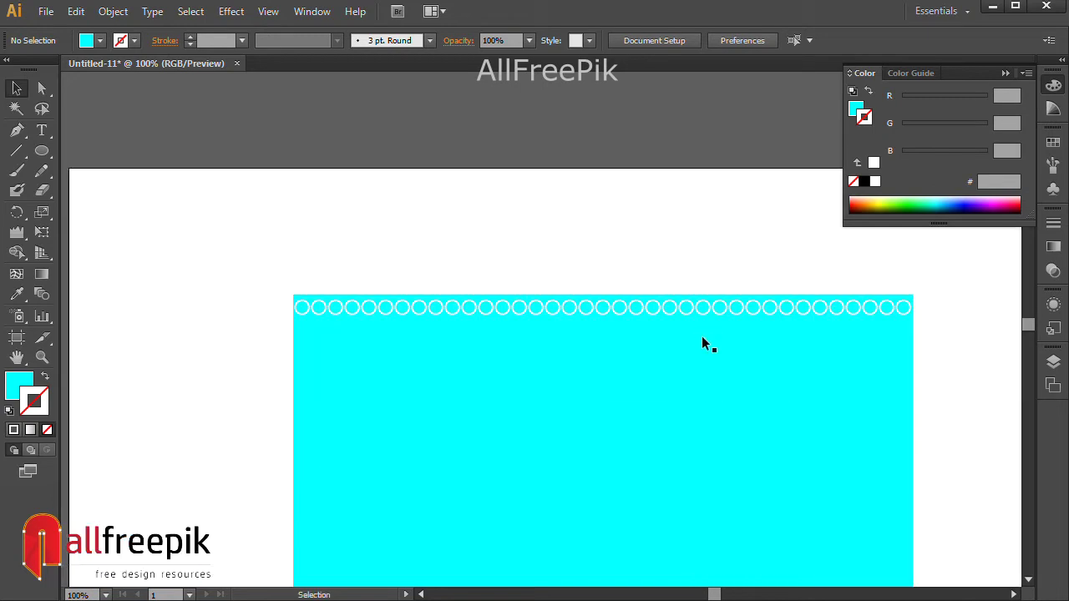
left_click(703, 346)
left_click_drag(245, 252, 937, 364)
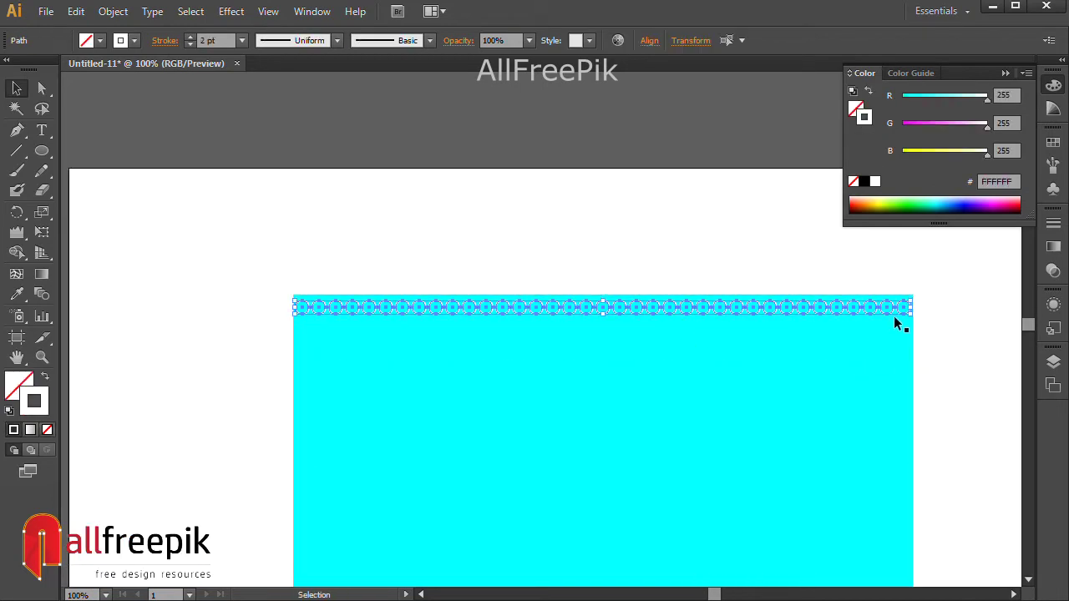
Copy the circle row downward repeatedly until the rows fill the rectangle.
key("ctrl+shift+a")
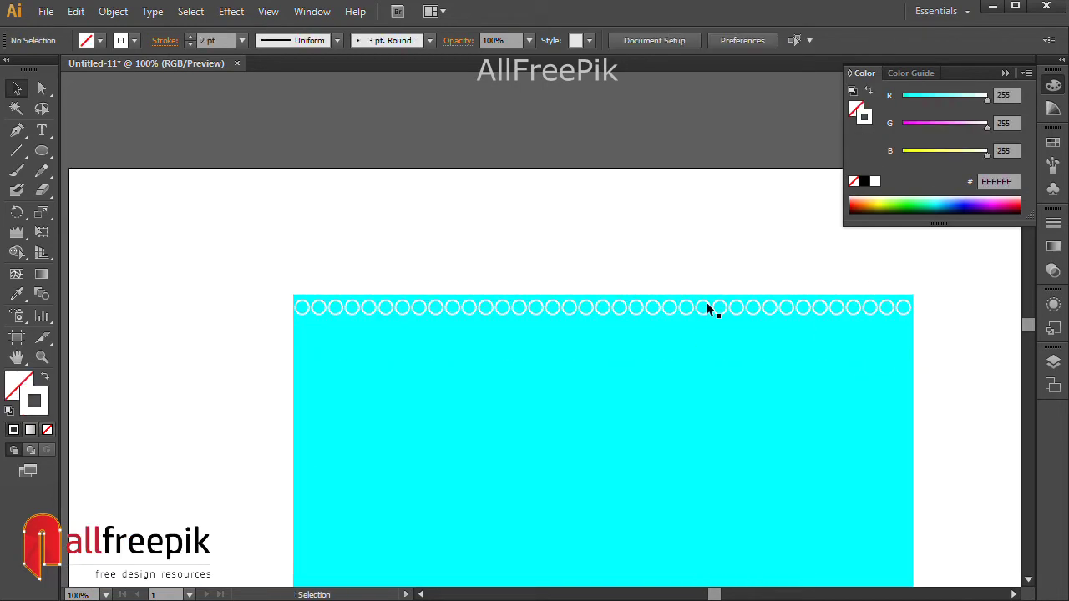
left_click(706, 309)
left_click_drag(705, 307, 708, 324)
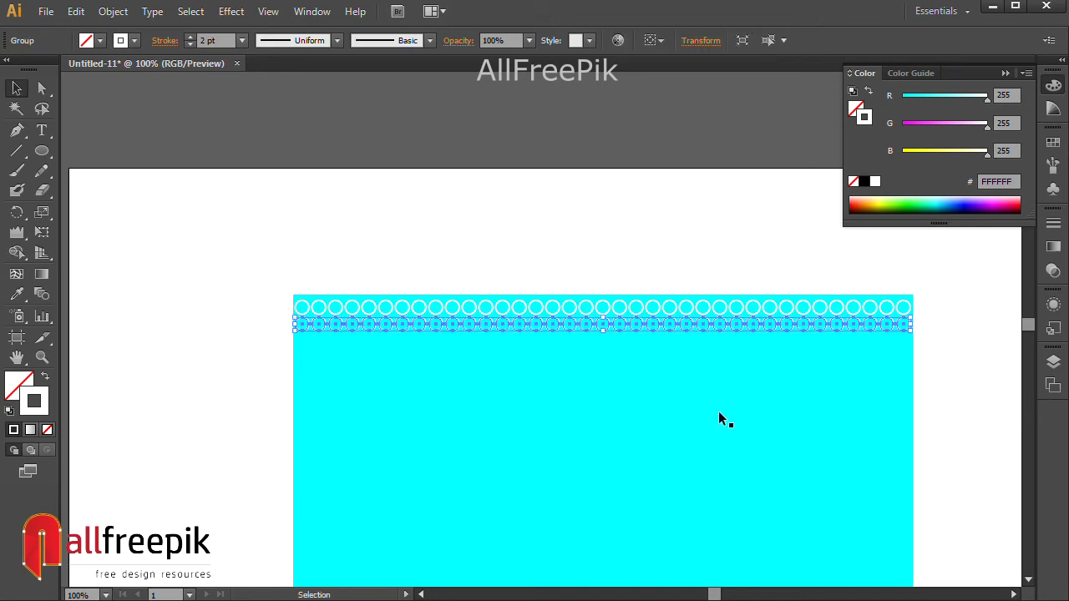
key("ctrl+d")
key("ctrl+d")
key("ctrl+d")
key("ctrl+d")
key("ctrl+d")
key("ctrl+d")
key("ctrl+d")
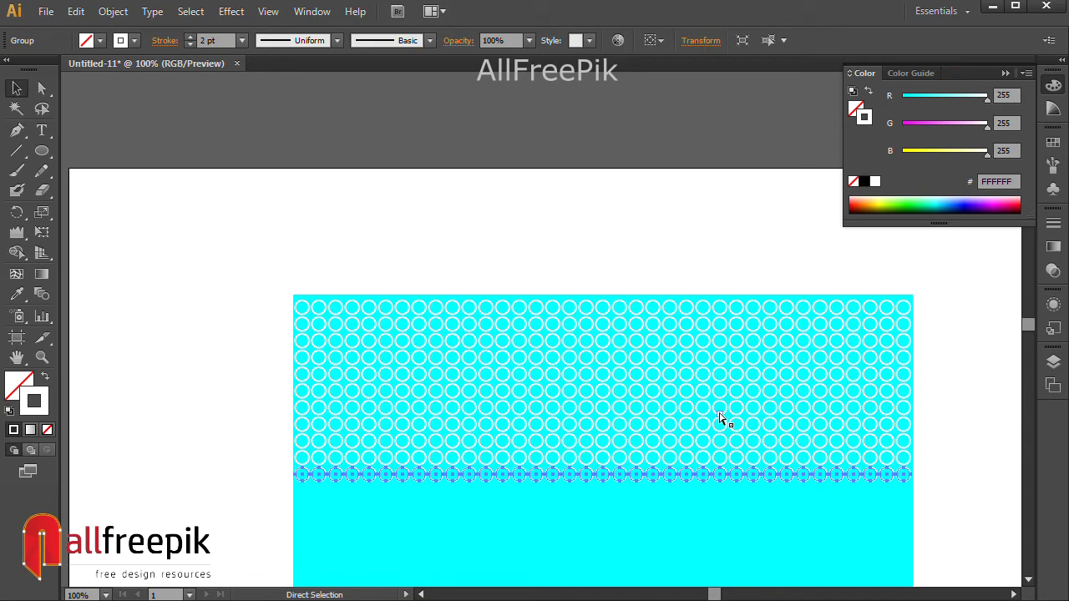
key("ctrl+d")
scroll(710, 351, "down", 5)
key("ctrl+d")
key("ctrl+d")
key("ctrl+d")
key("ctrl+d")
key("ctrl+d")
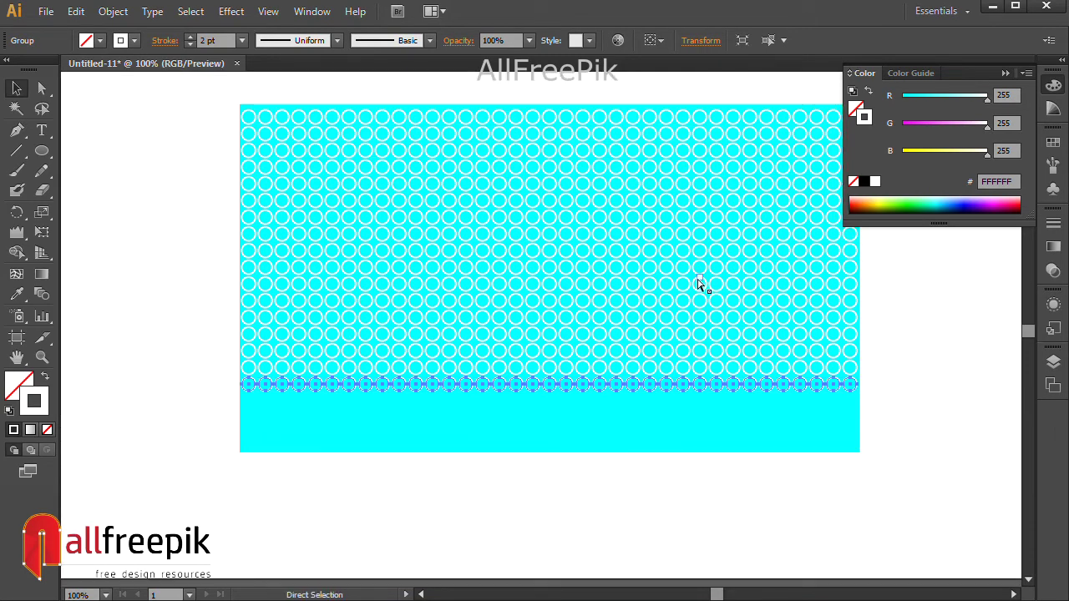
key("ctrl+d")
key("ctrl+d")
key("ctrl+d")
key("ctrl+d")
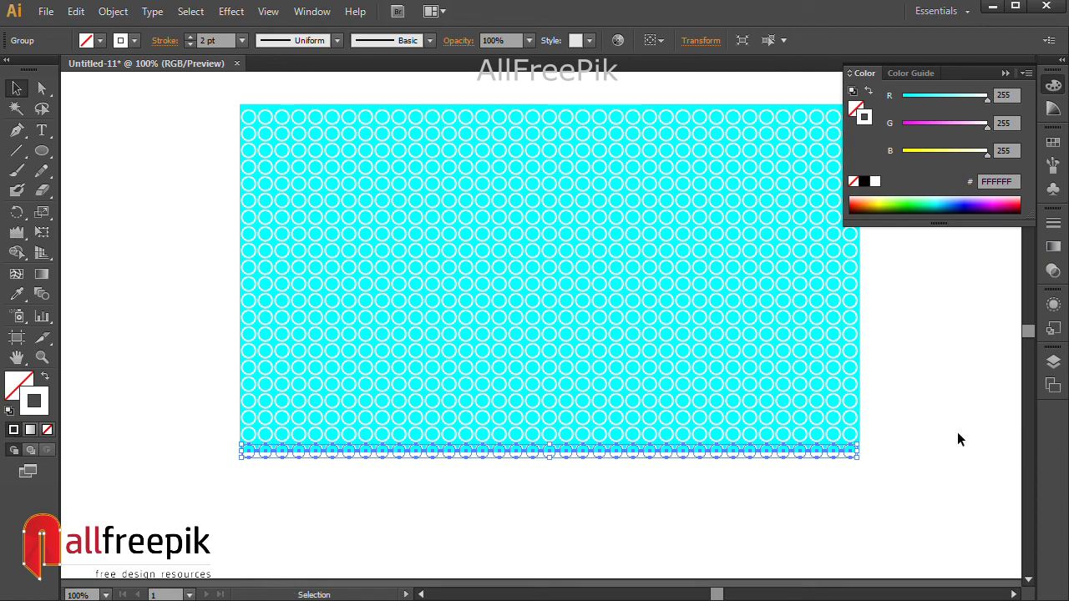
Group all the circle rows into one pattern object.
left_click_drag(957, 439, 830, 146)
key("ctrl+g")
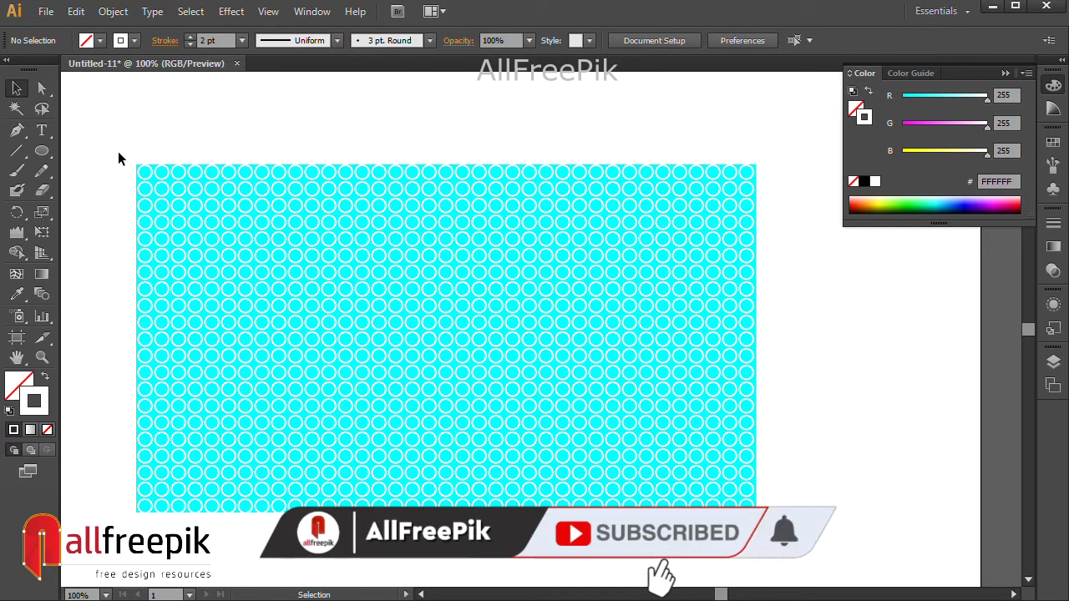
left_click(198, 179)
left_click_drag(121, 141, 877, 519)
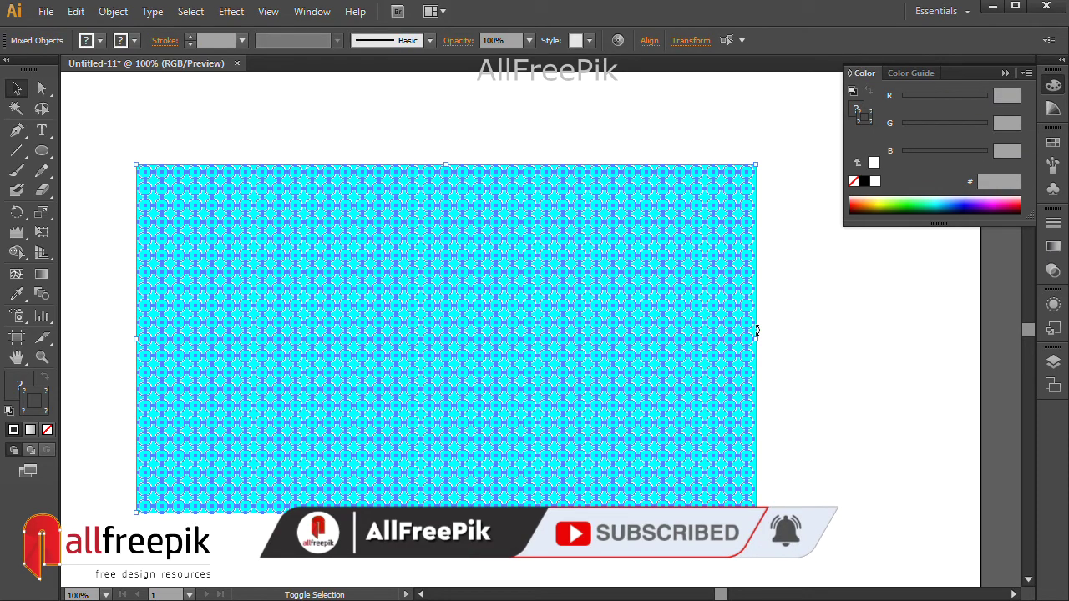
key("ctrl+g")
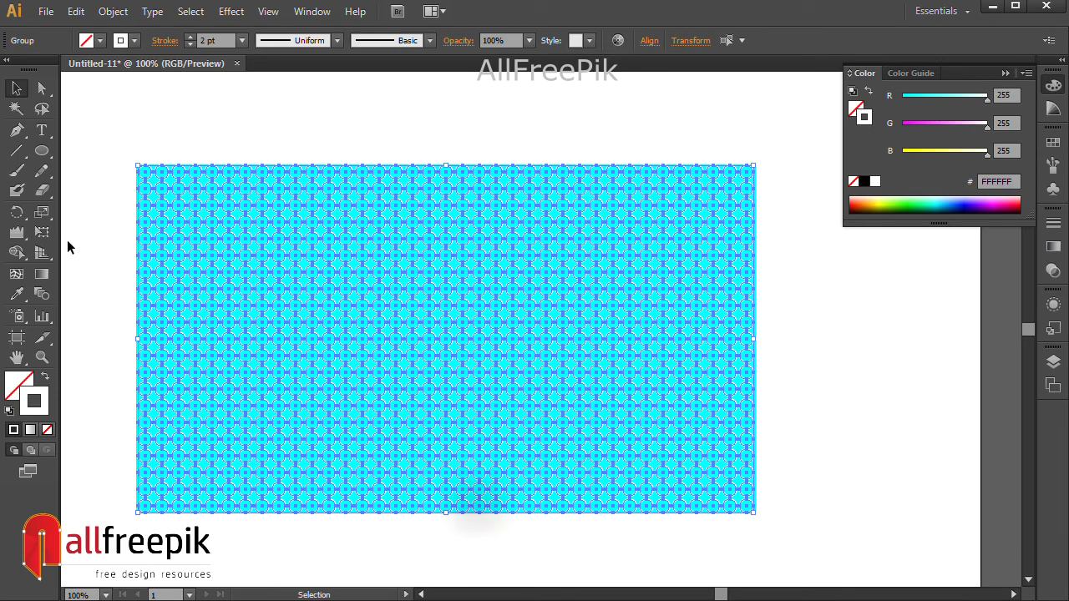
Set the Wrinkle Tool to a 1000 px brush, 50% vertical and complexity 2.
left_click(17, 234)
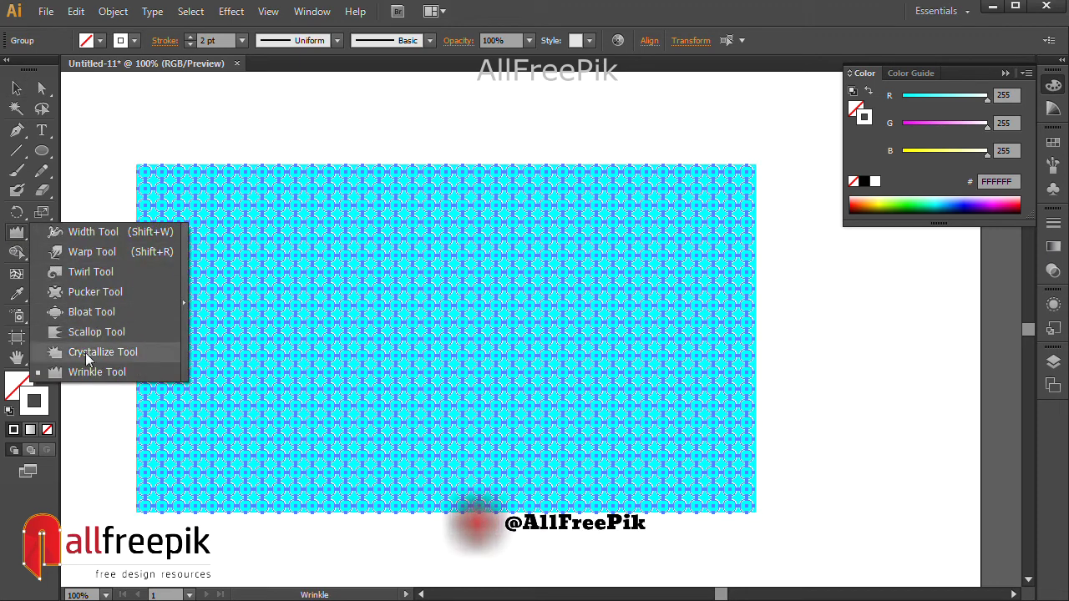
left_click_drag(19, 240, 88, 377)
double_click(15, 237)
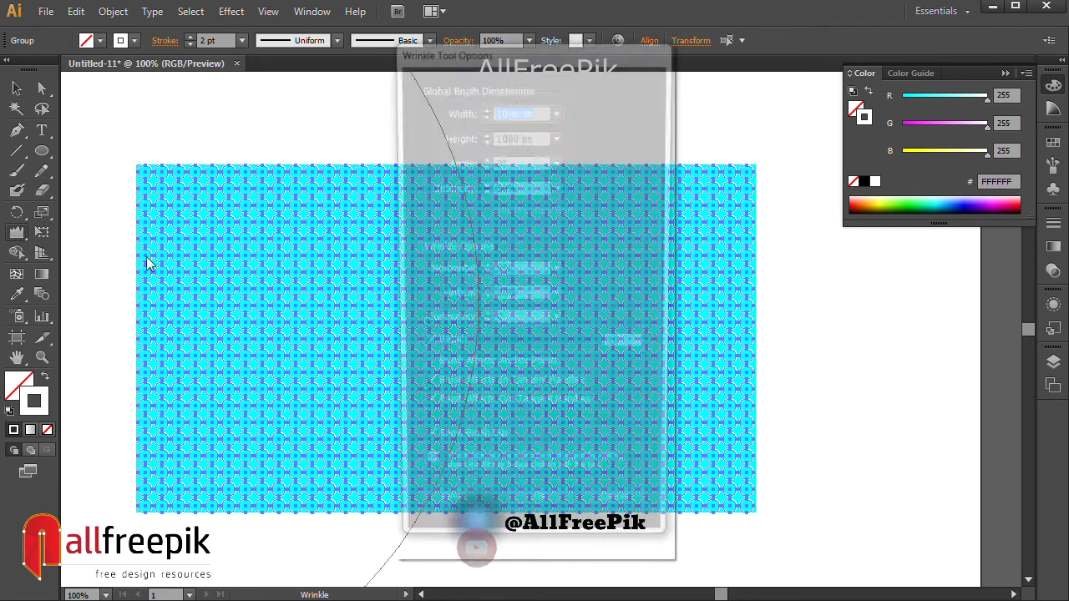
key("Tab")
key("Tab")
key("Tab")
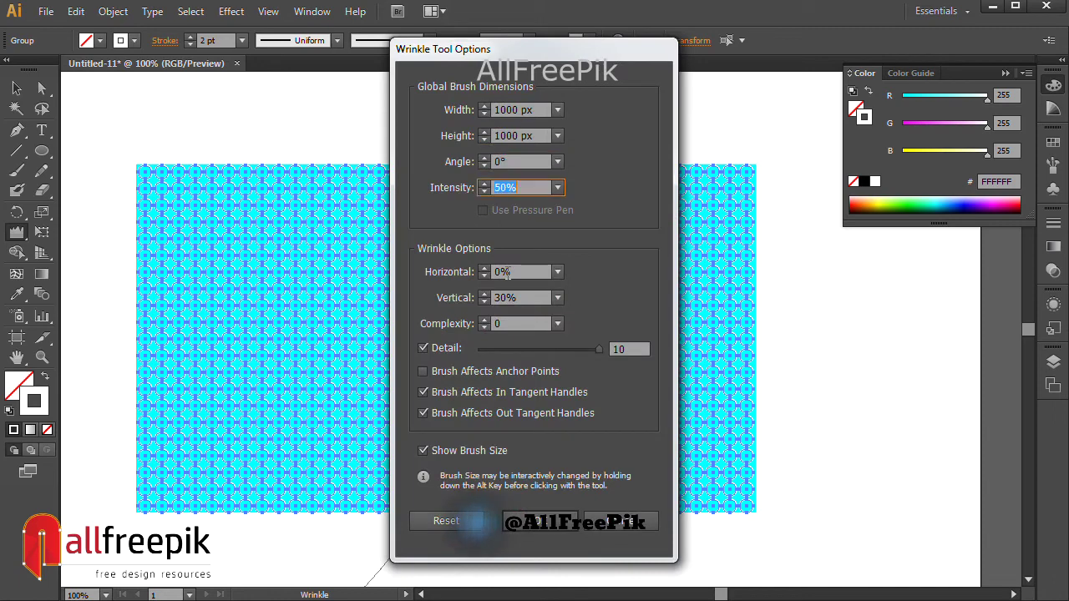
key("Tab")
key("Tab")
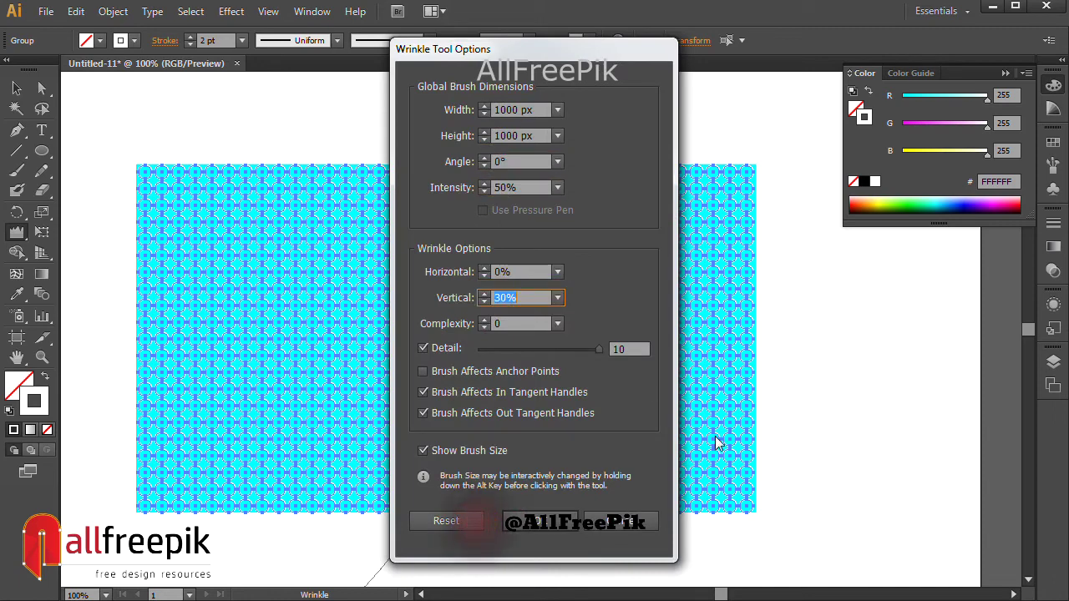
type("50")
key("Tab")
type("2")
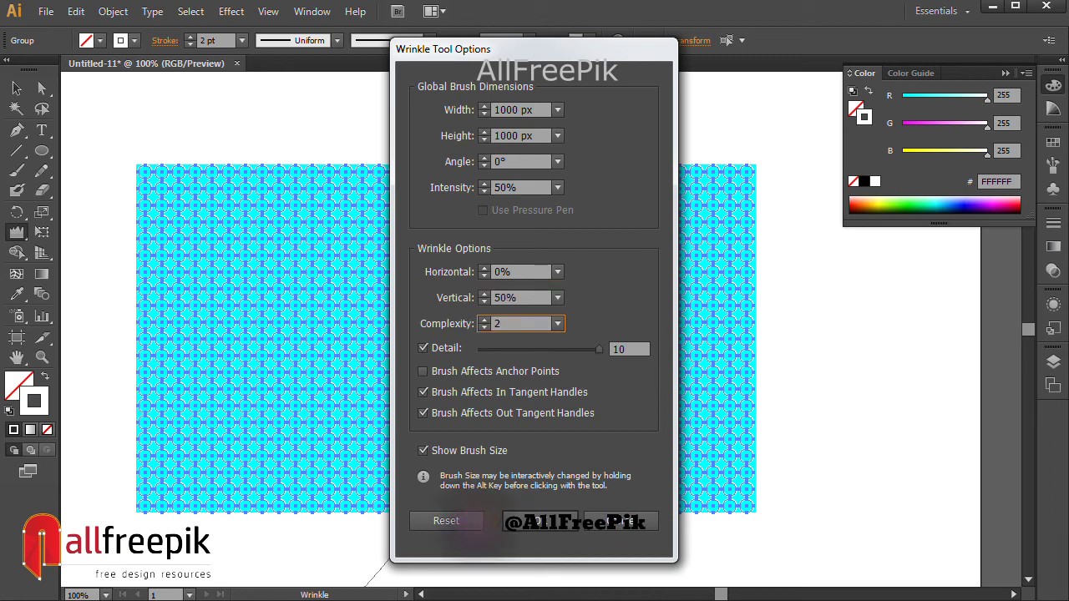
key("Return")
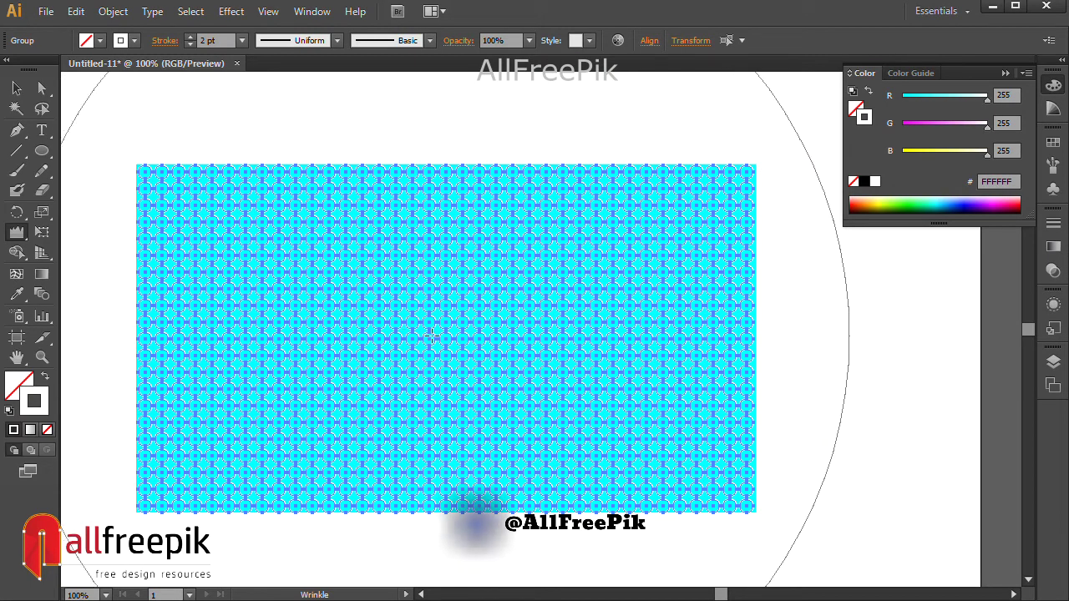
Wrinkle the circle pattern with four Wrinkle Tool clicks, then select the whole pattern.
left_click(425, 311)
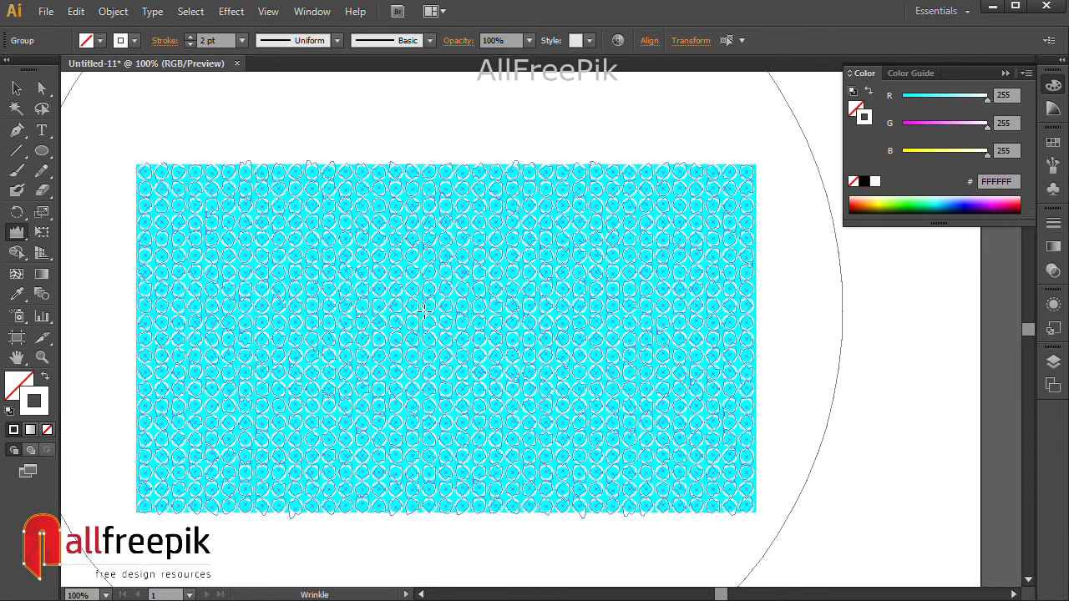
left_click(426, 324)
left_click(427, 335)
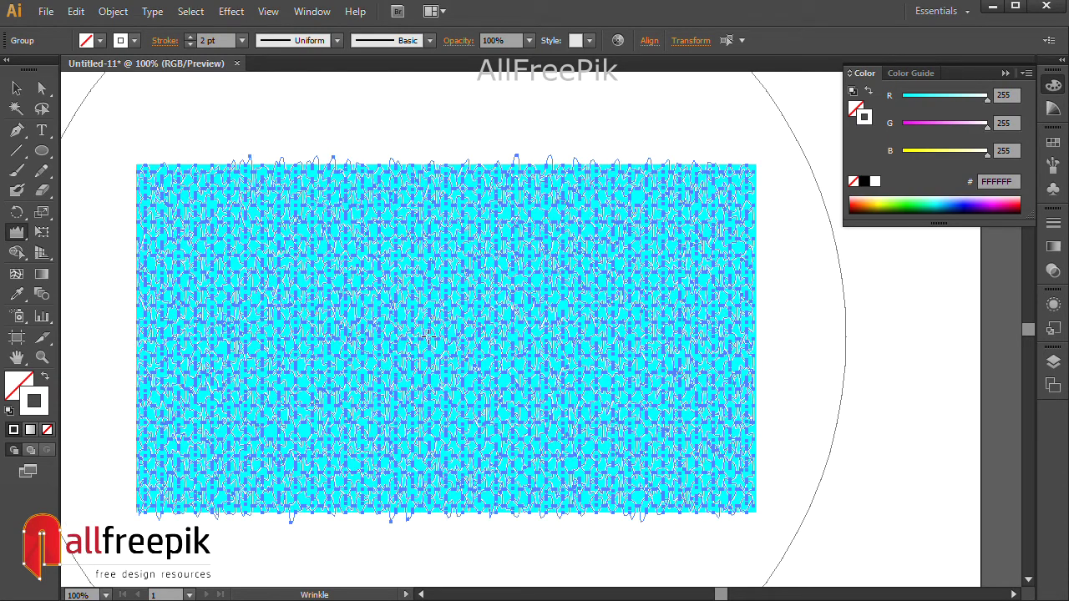
left_click(426, 336)
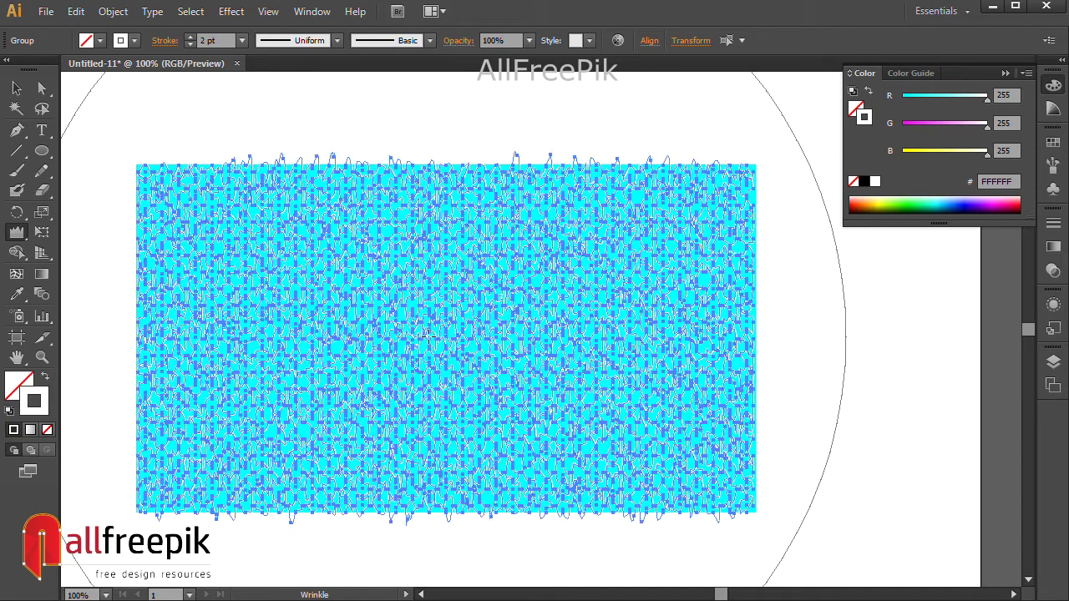
left_click(17, 89)
left_click(368, 107)
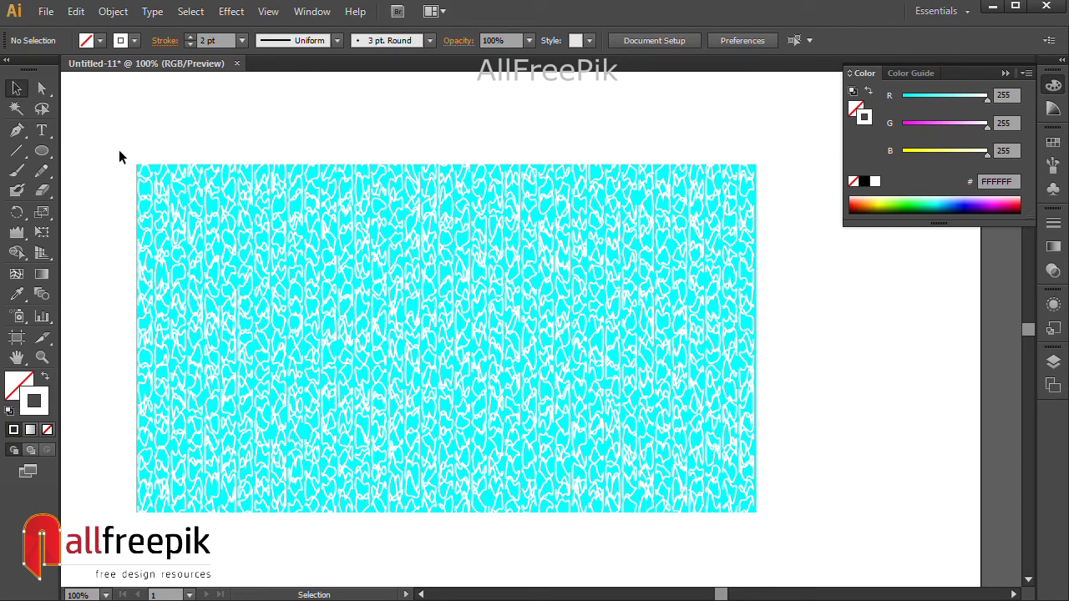
left_click_drag(118, 156, 842, 543)
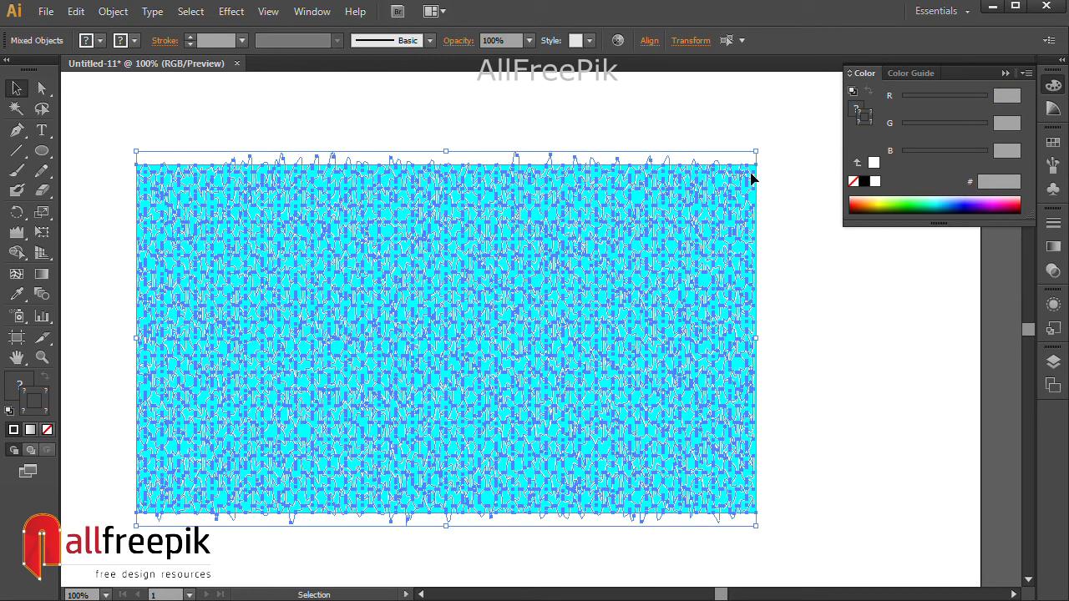
Group the wrinkled pattern and apply a Gaussian Blur with radius 5.
key("ctrl+g")
left_click(232, 12)
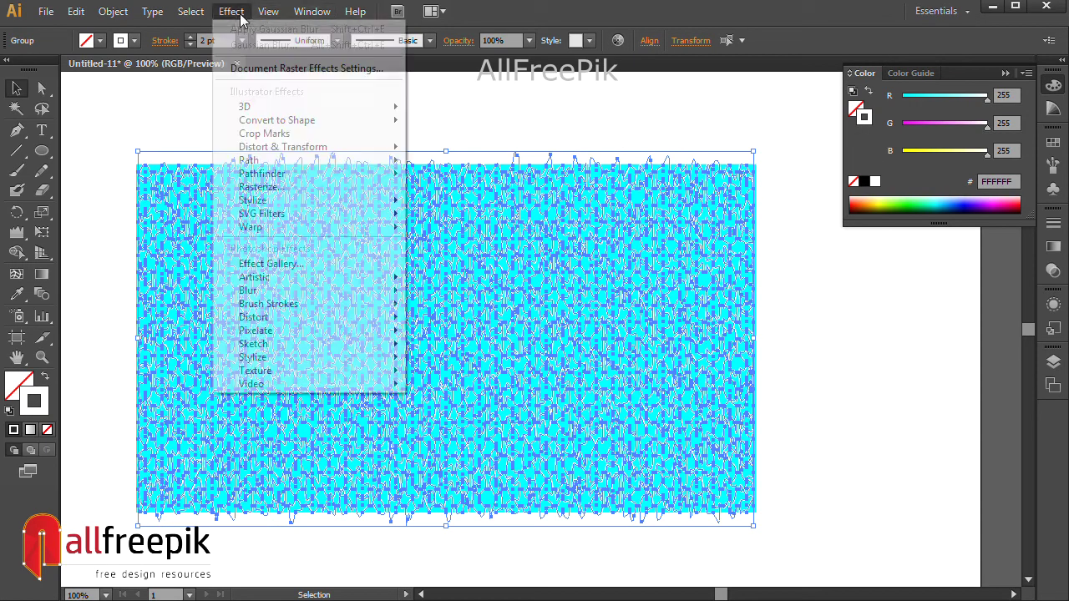
mouse_move(248, 290)
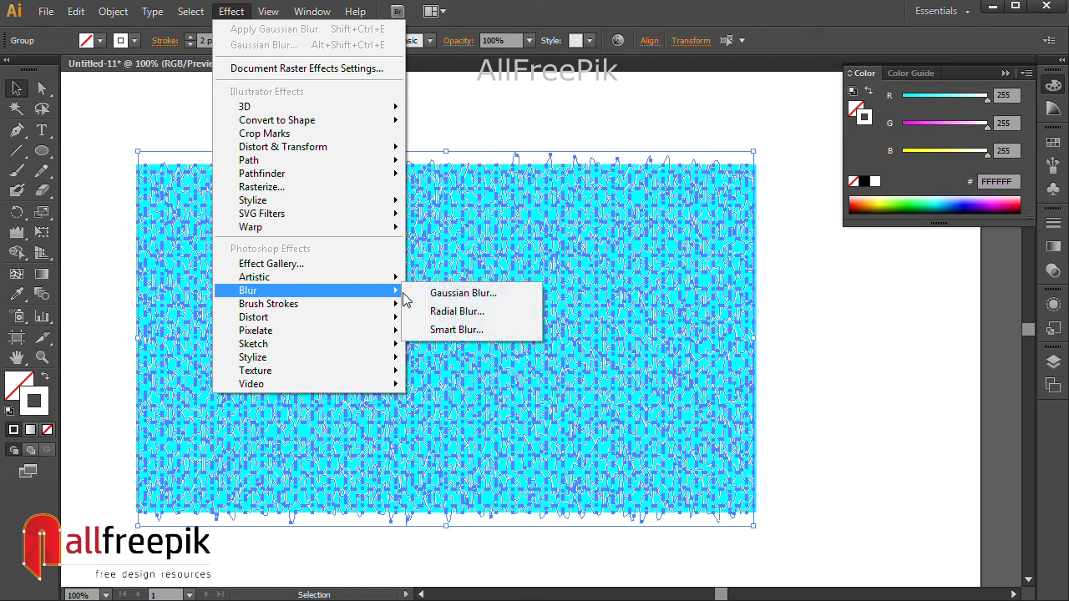
left_click(467, 293)
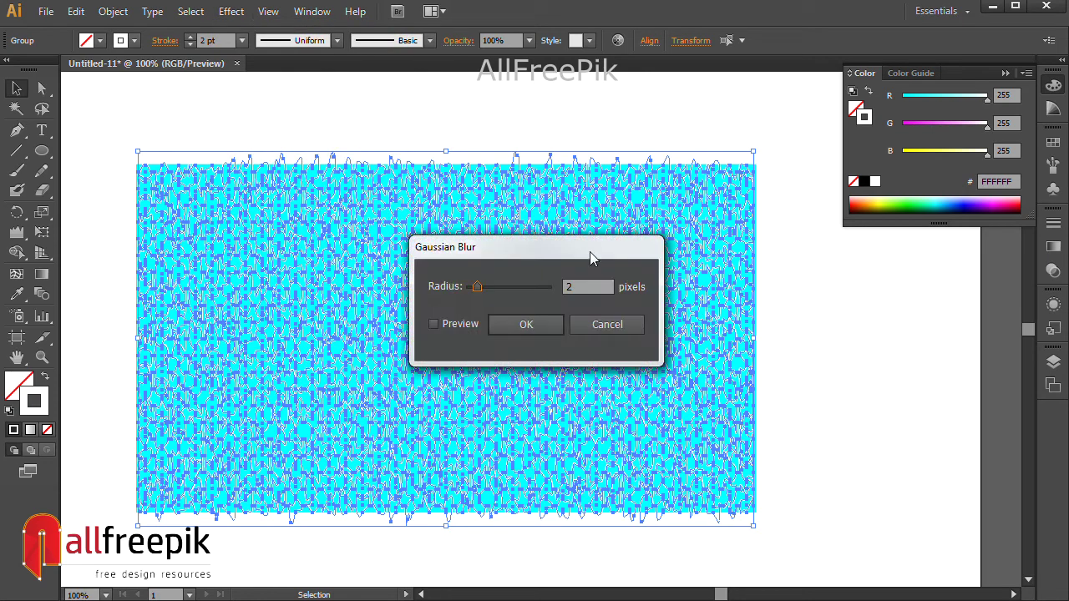
left_click_drag(589, 251, 666, 247)
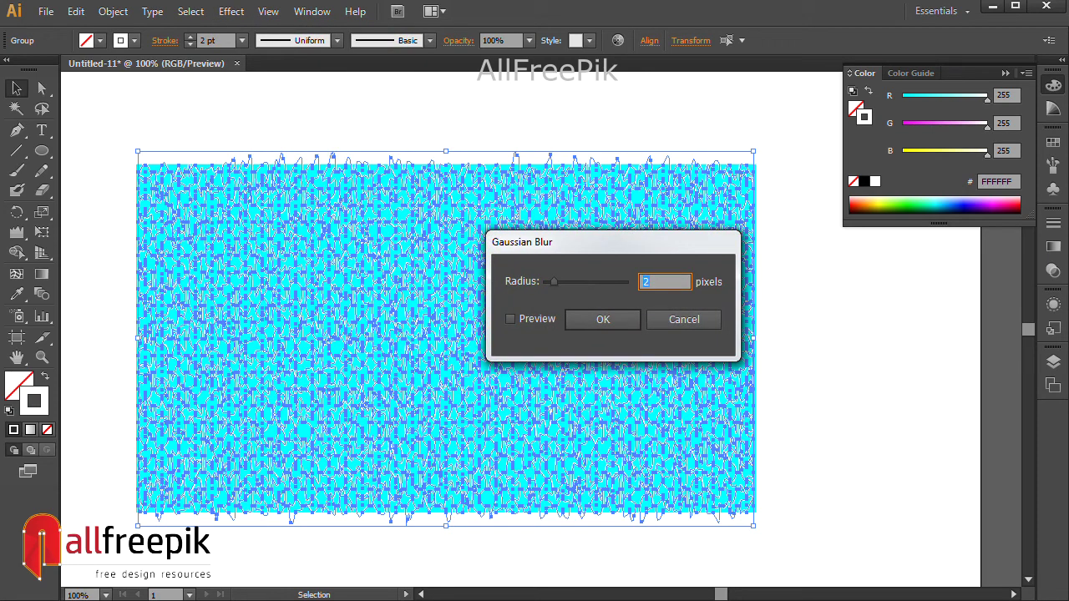
type("5")
key("Return")
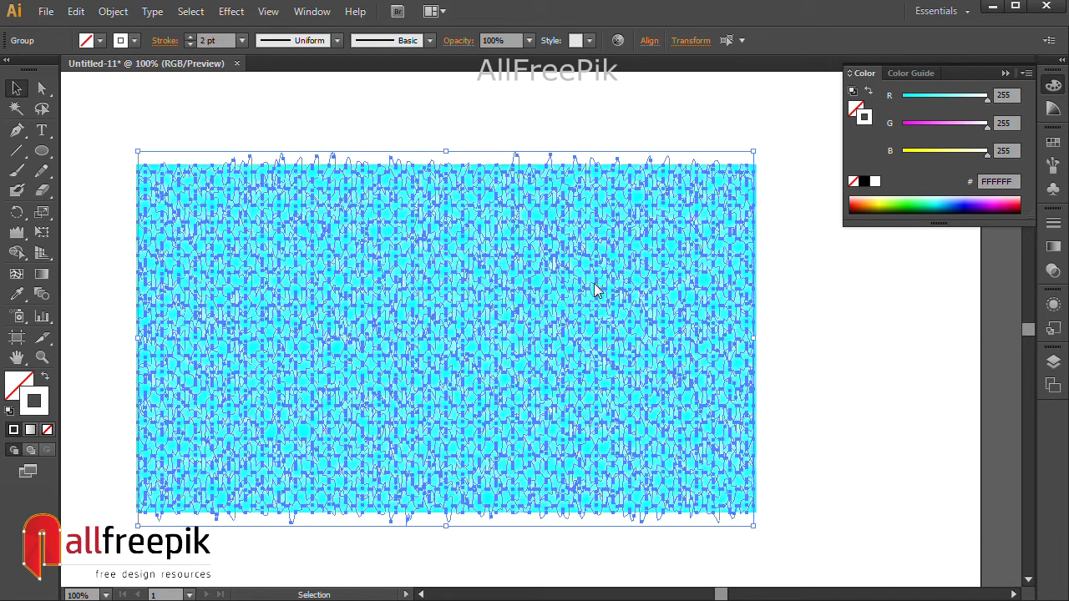
left_click(815, 343)
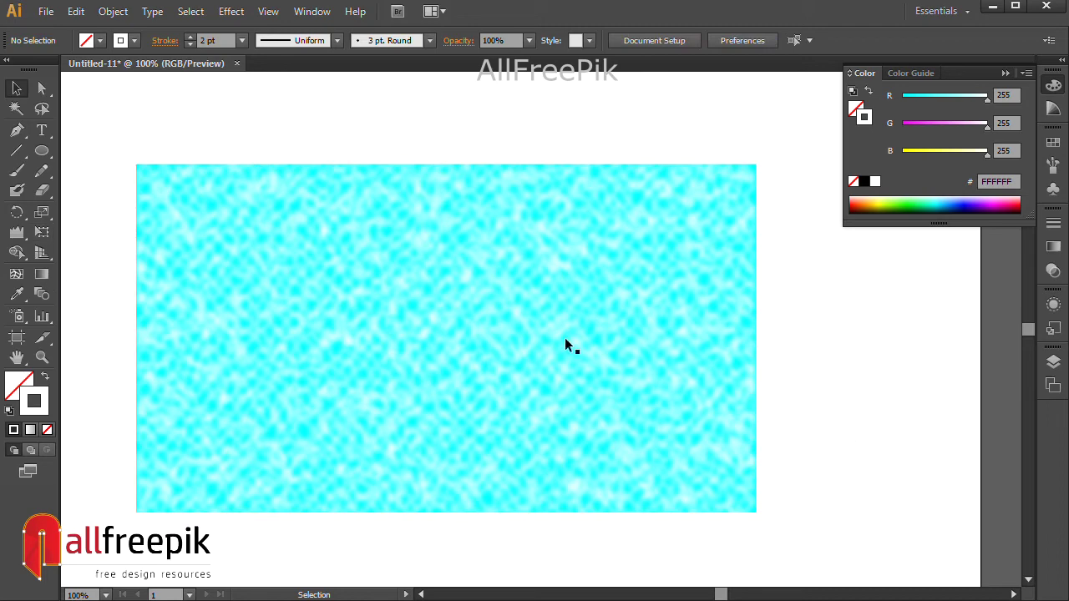
left_click_drag(180, 205, 729, 479)
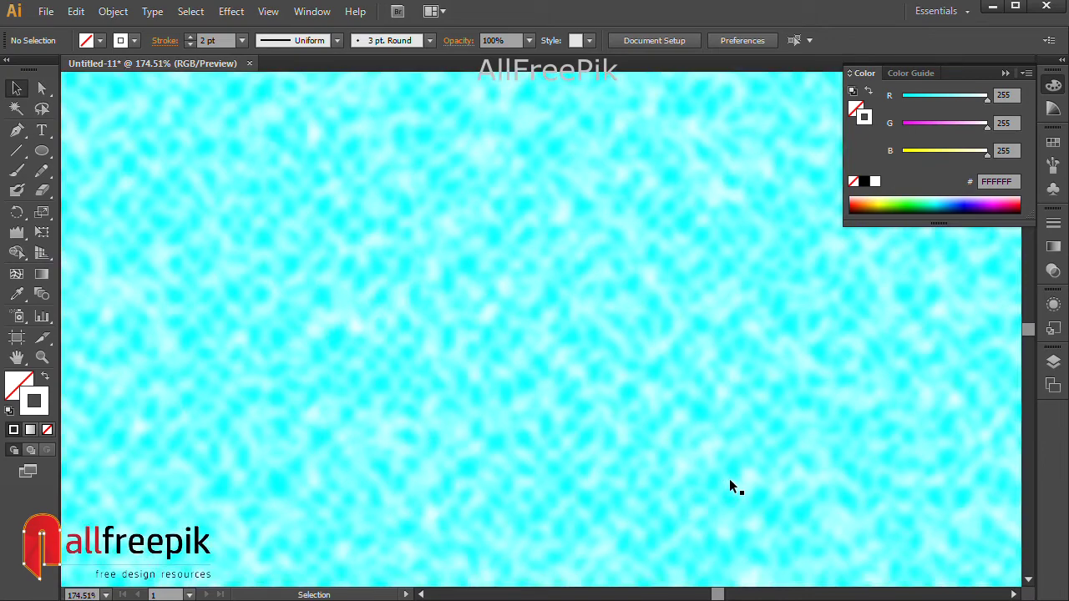
Reapply Gaussian Blur to the pattern group for a smoother, 3-pixel watery texture.
key("ctrl+1")
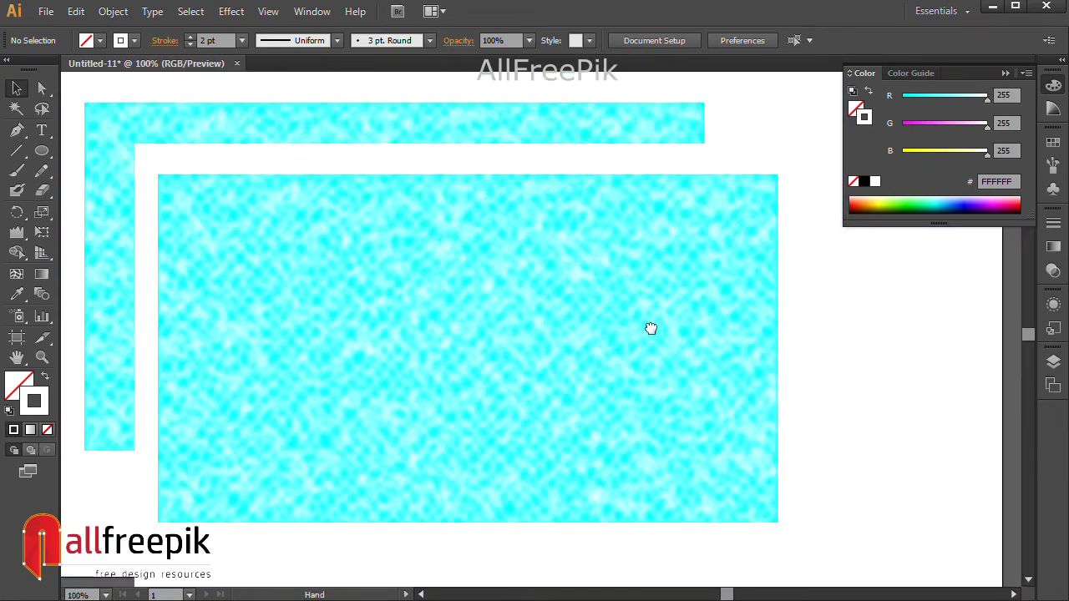
key("ctrl+a")
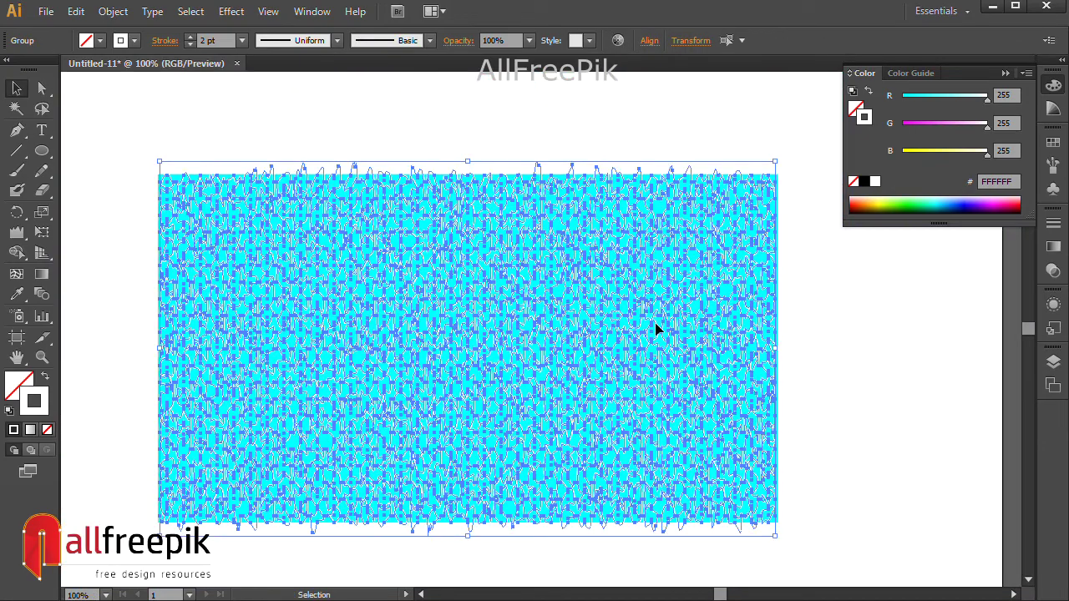
left_click(269, 12)
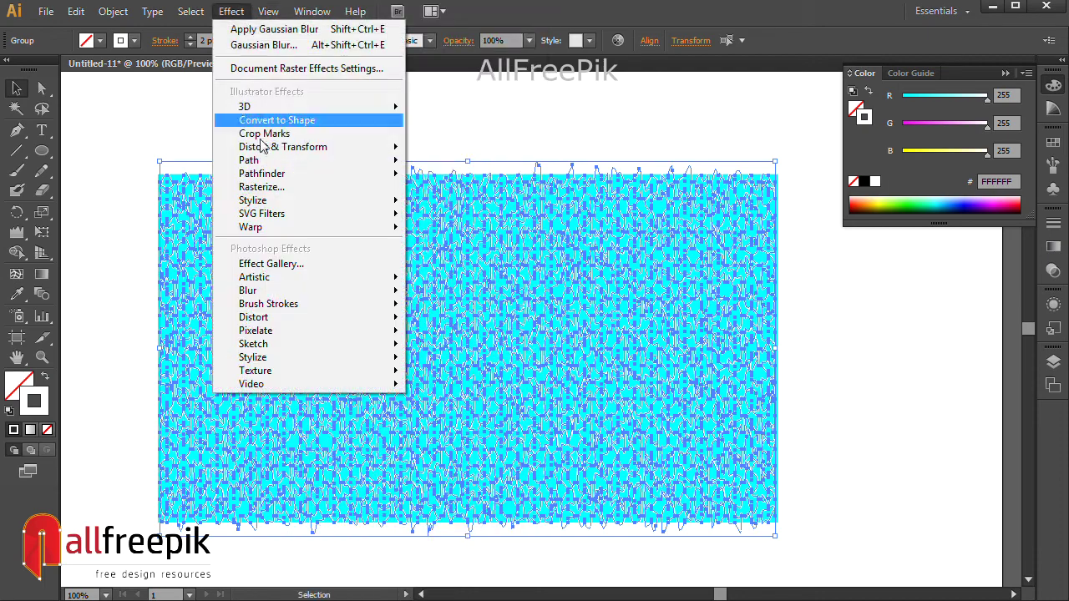
mouse_move(248, 289)
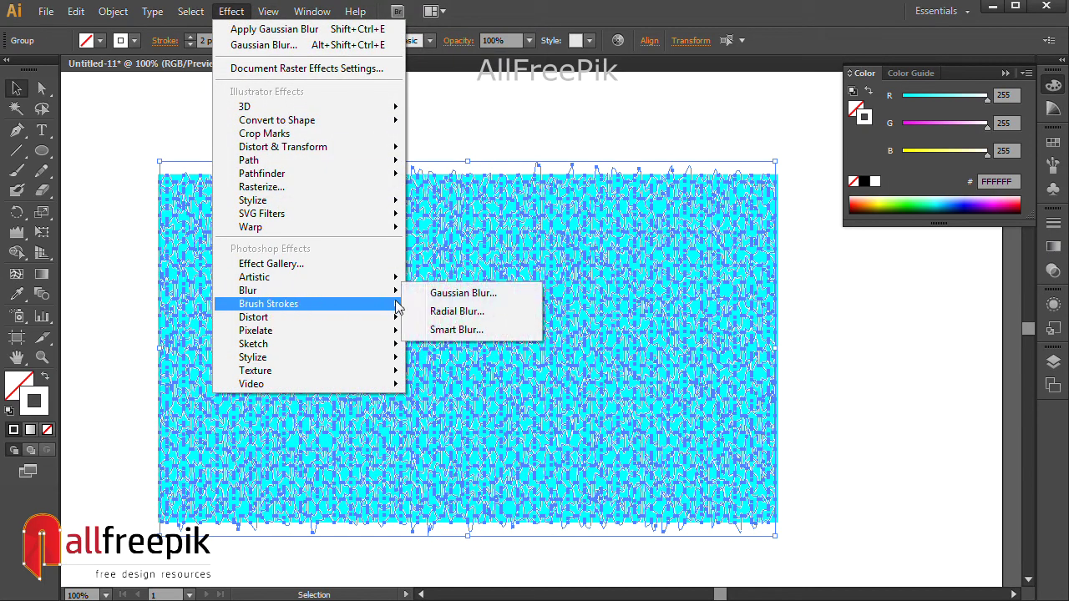
left_click(442, 293)
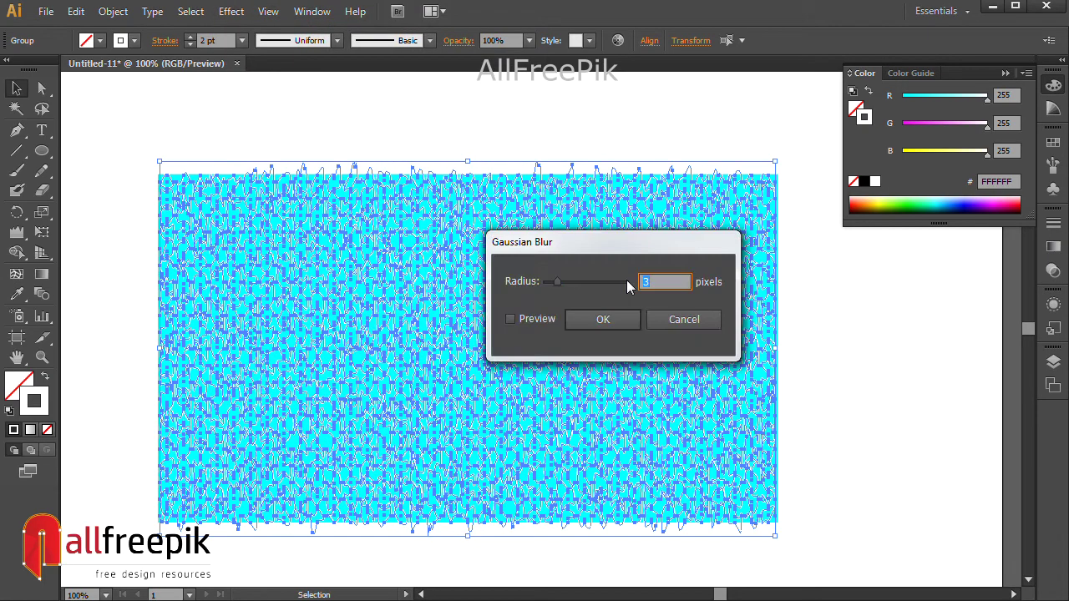
key("Return")
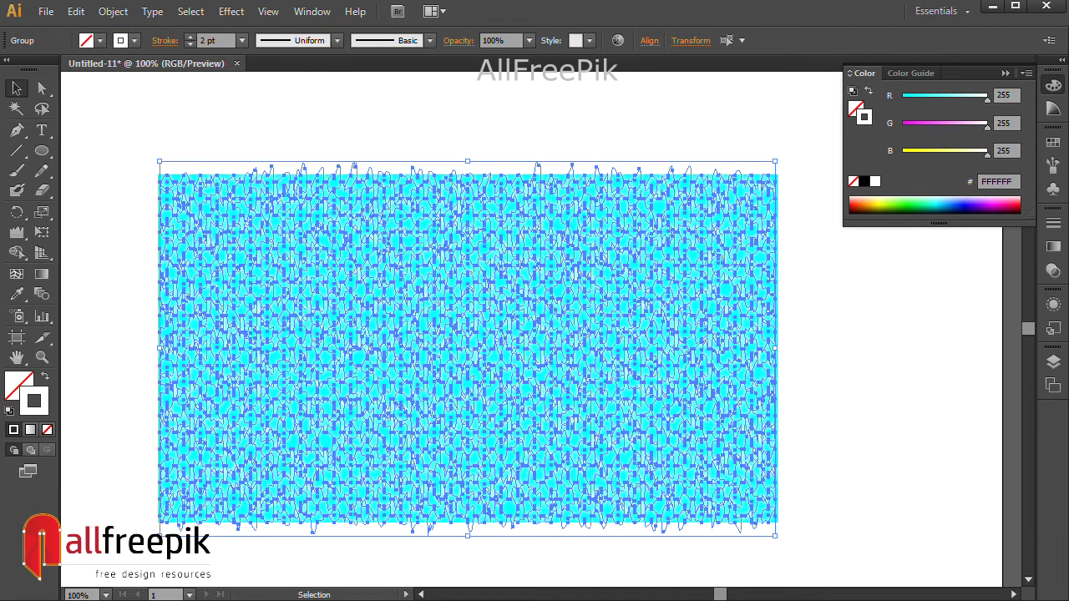
left_click(808, 334)
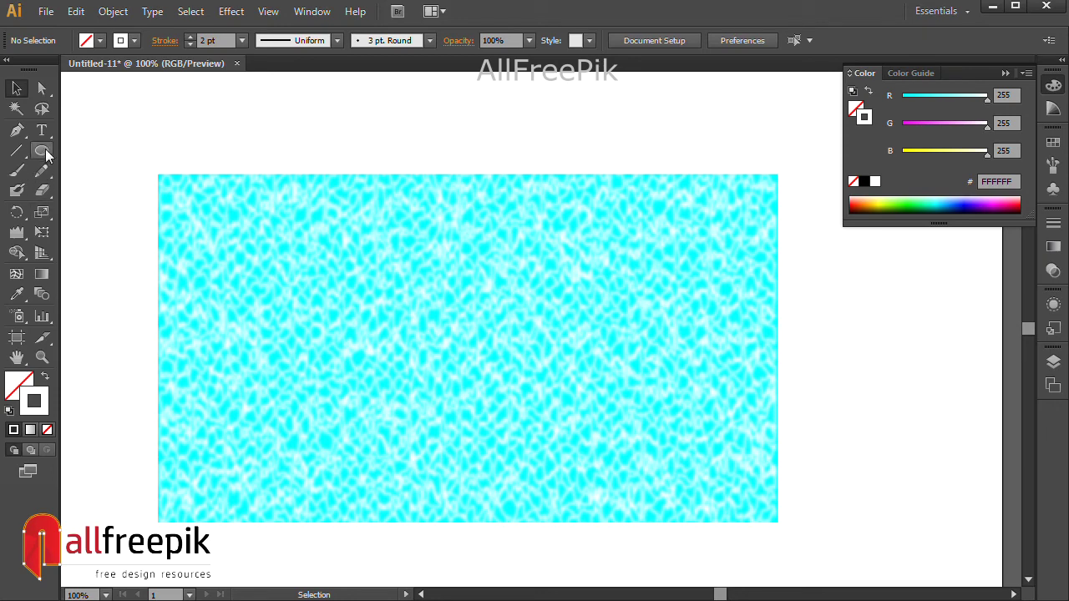
left_click_drag(46, 151, 80, 149)
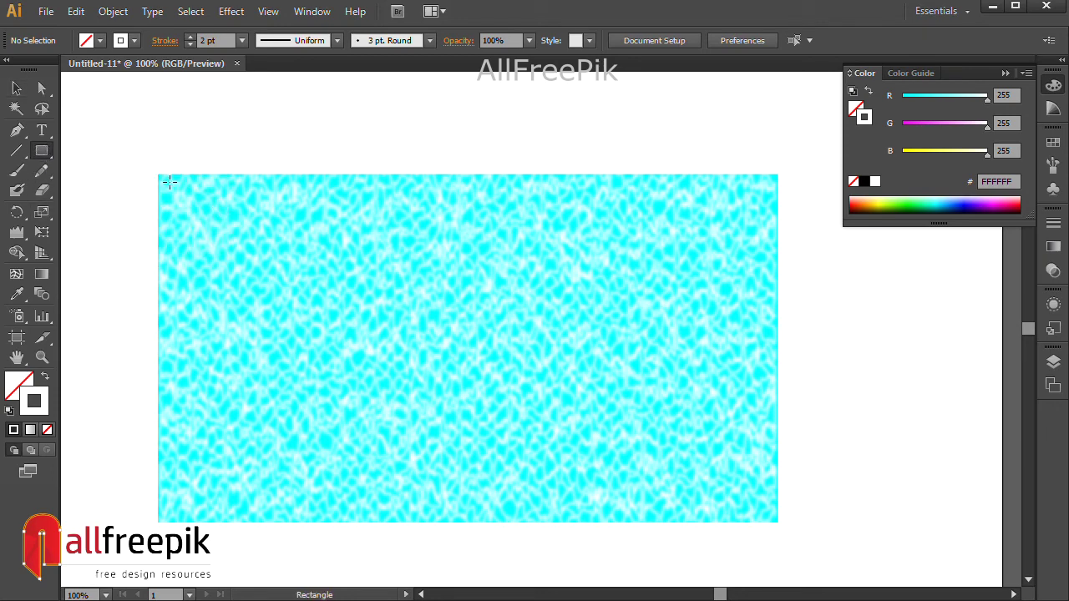
Draw a rectangle covering the texture and give it a gradient fill.
left_click_drag(157, 176, 770, 518)
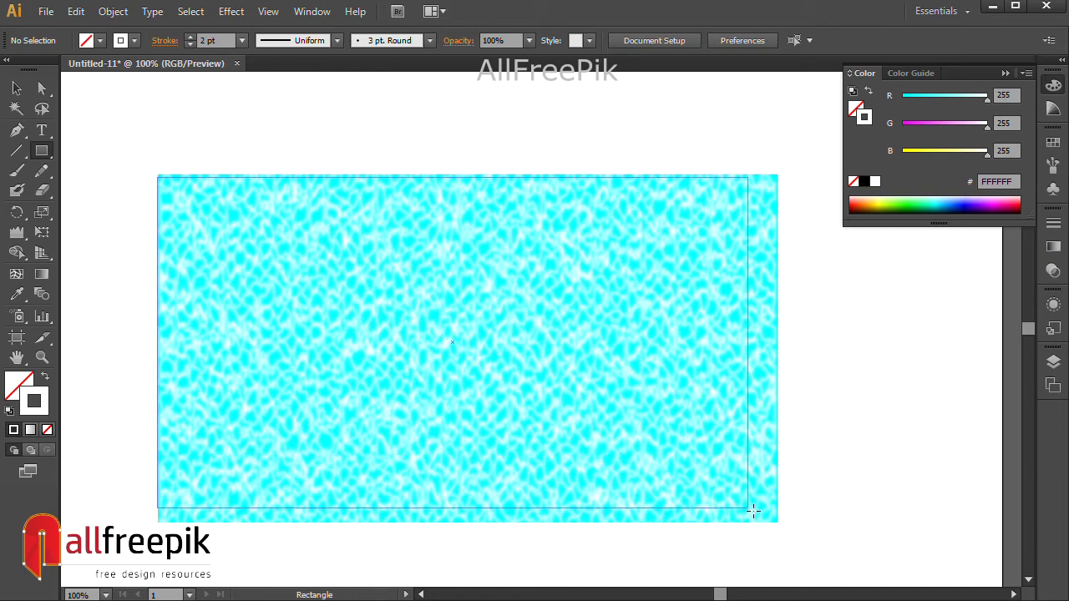
left_click_drag(770, 519, 776, 521)
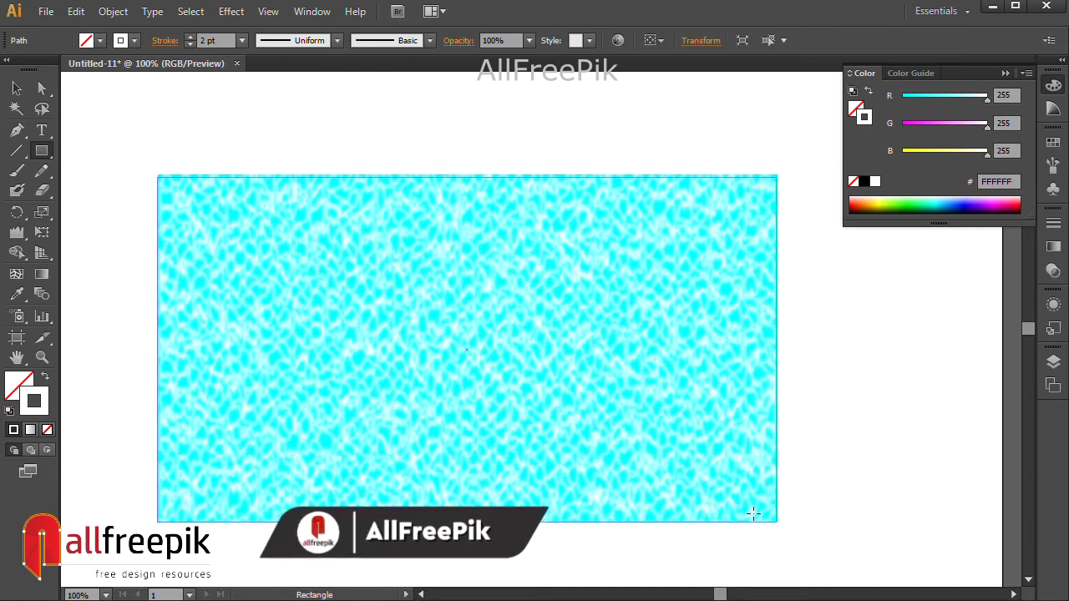
key("v")
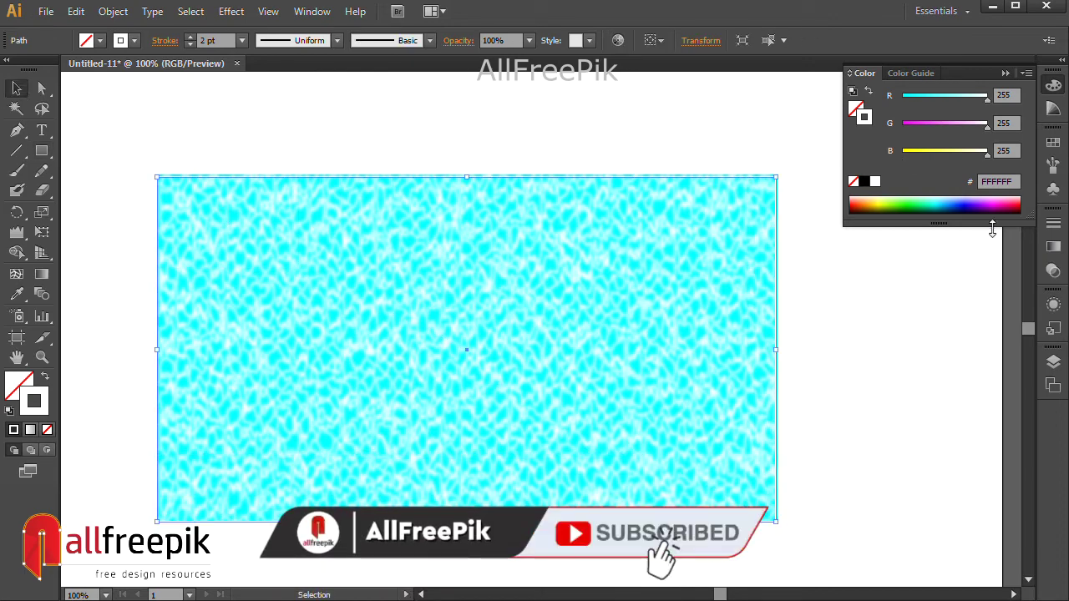
left_click(1055, 253)
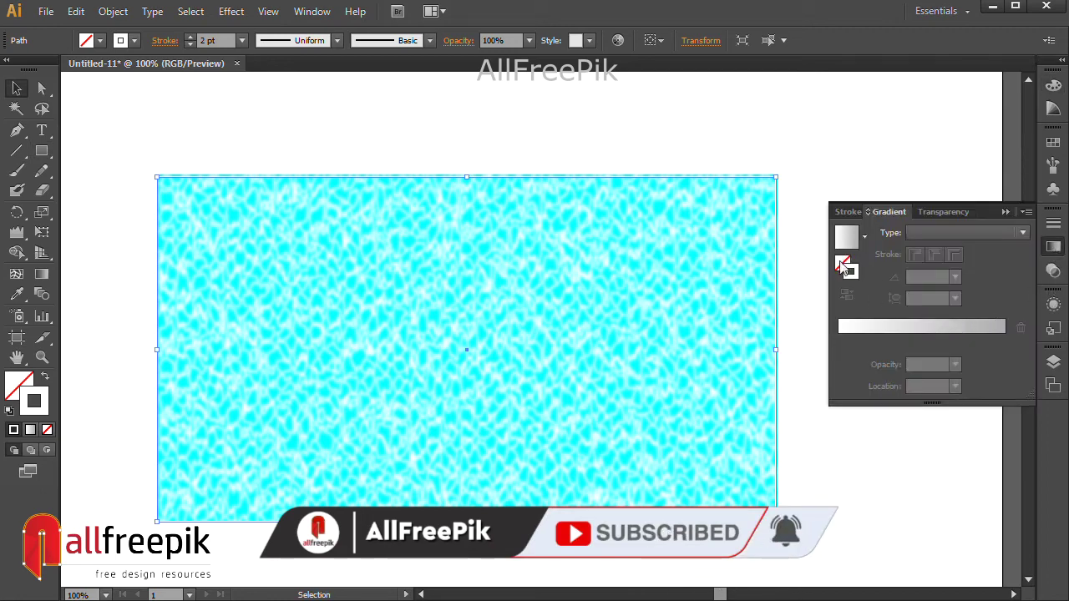
left_click(923, 326)
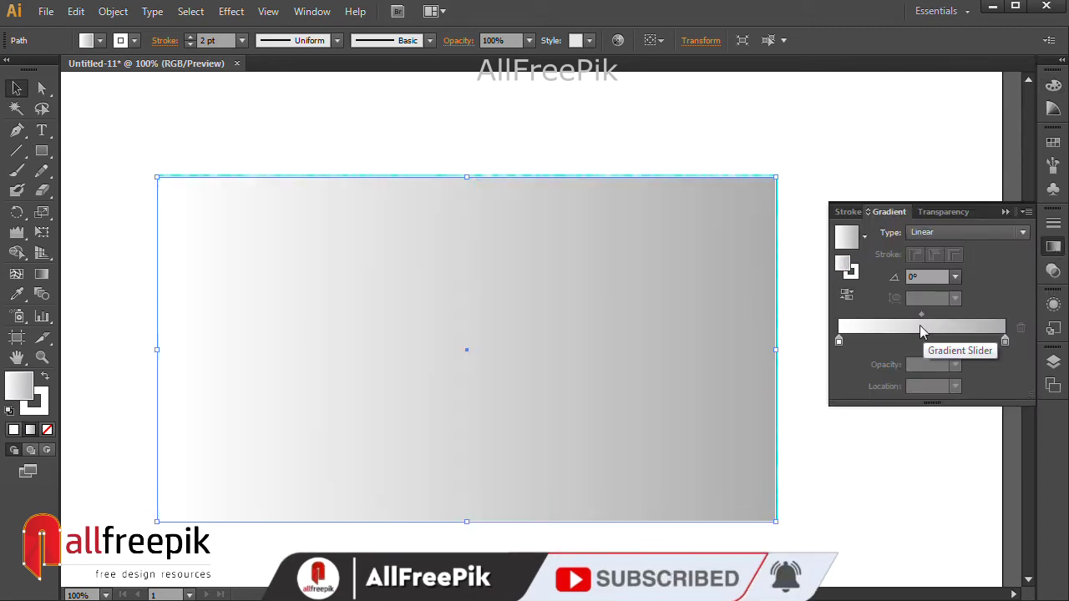
Set the gradient stops to cyan and blue and remove the rectangle's outline.
left_click(839, 341)
double_click(838, 341)
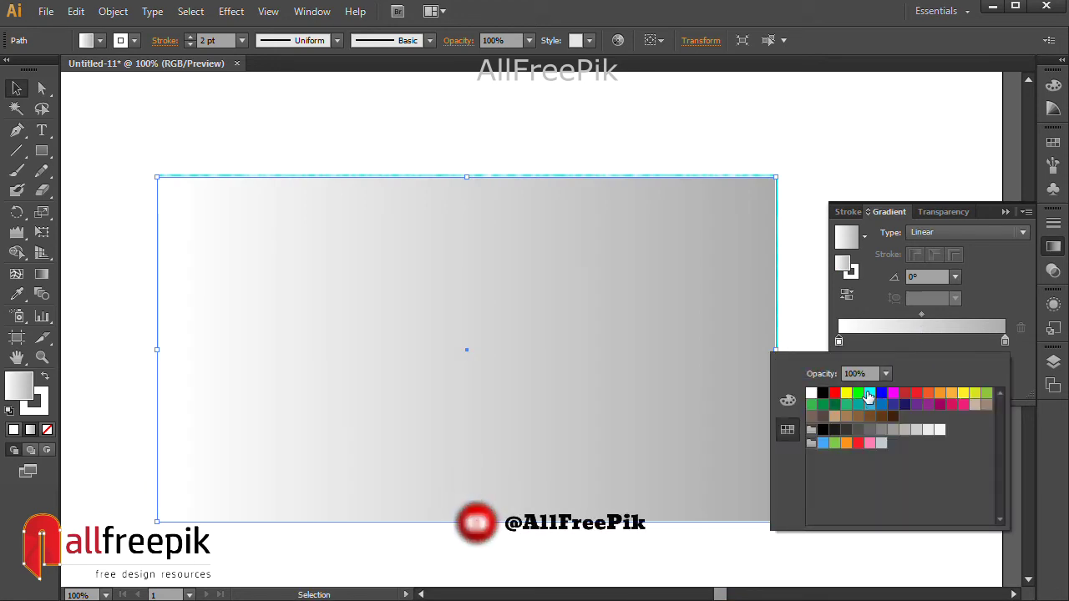
left_click(868, 394)
double_click(1004, 341)
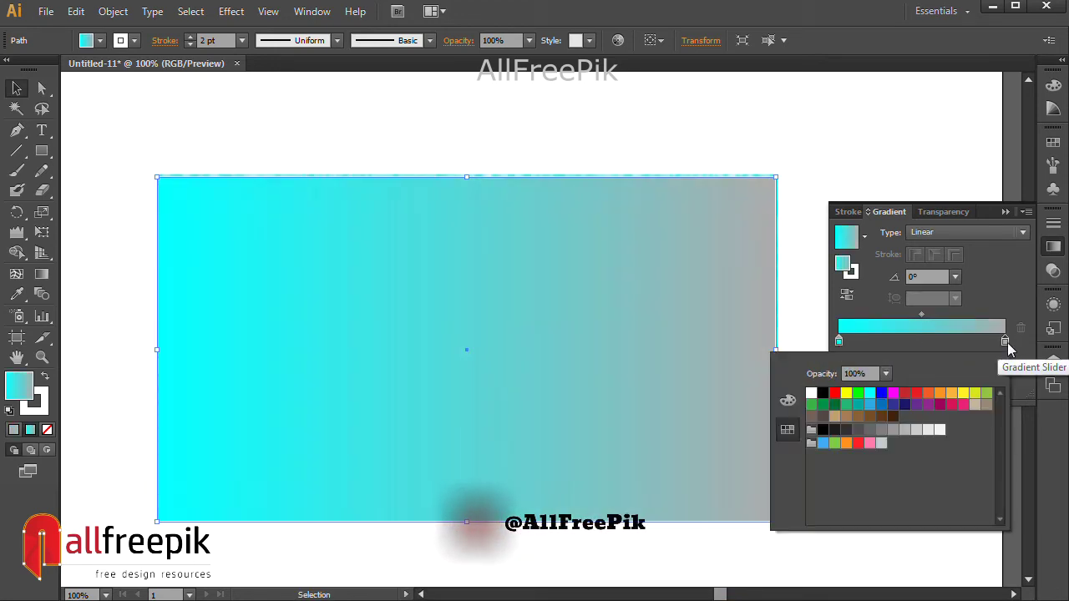
left_click(870, 405)
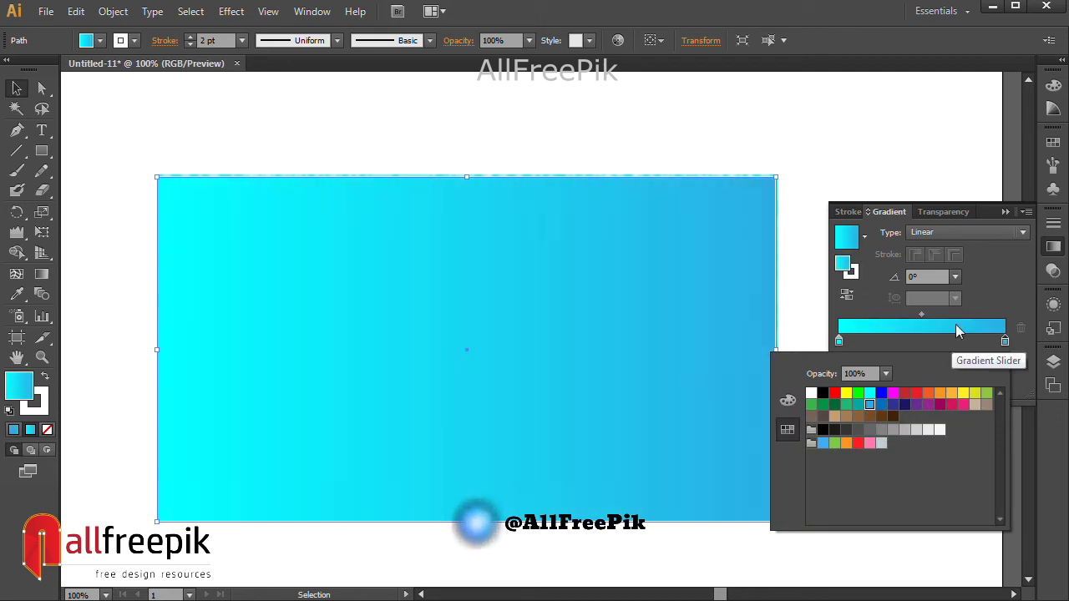
left_click(1005, 276)
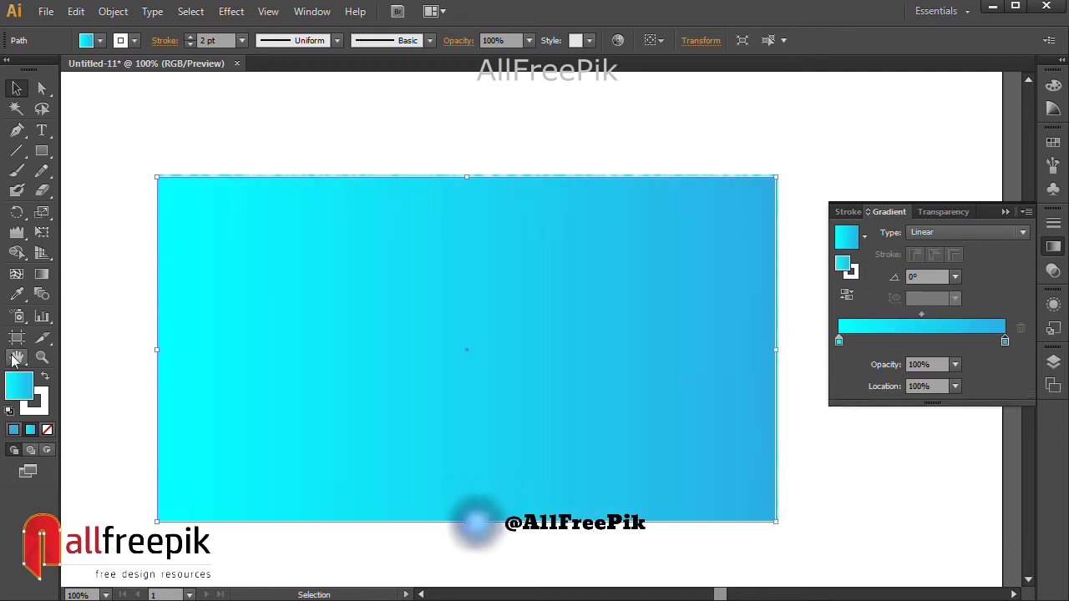
left_click(34, 402)
left_click(47, 430)
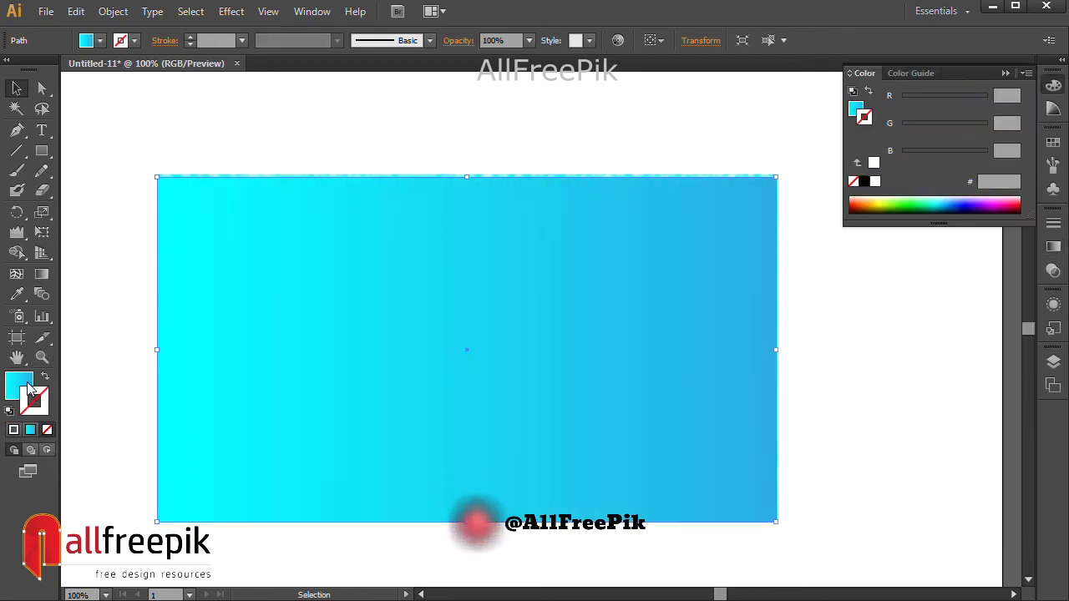
left_click(40, 277)
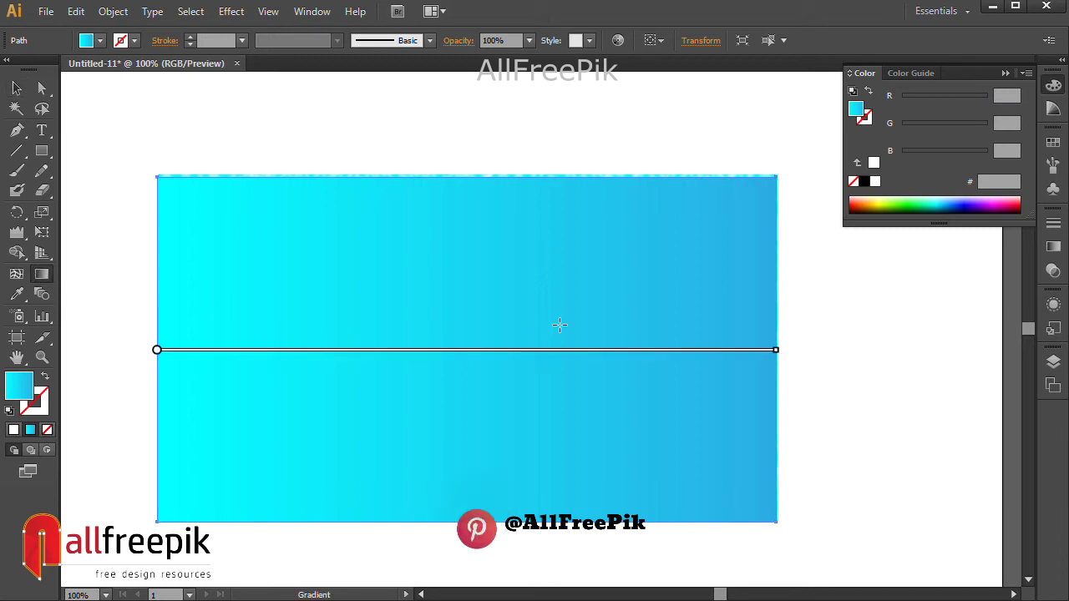
left_click(1050, 265)
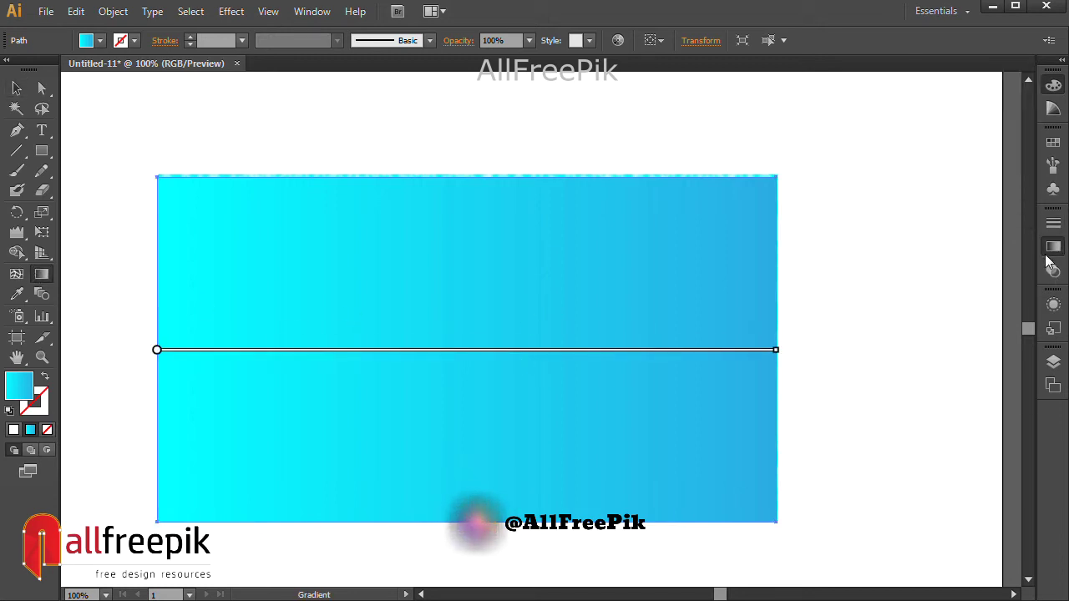
Make the rectangle's gradient radial and drag its end handle outward to widen it.
left_click(945, 236)
left_click(922, 267)
mouse_move(529, 357)
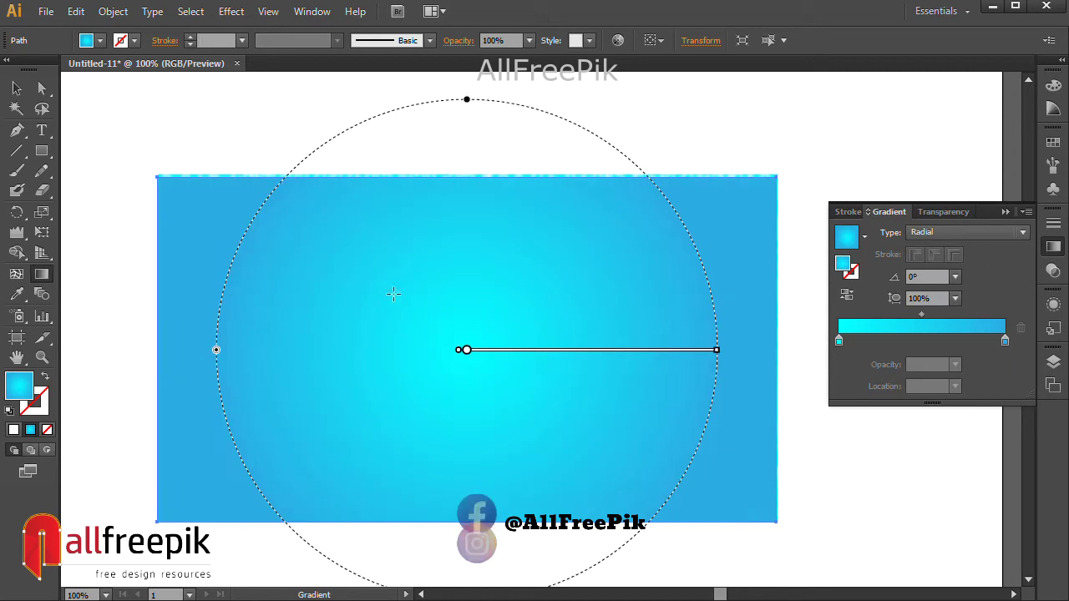
left_click(522, 316, "ctrl+alt")
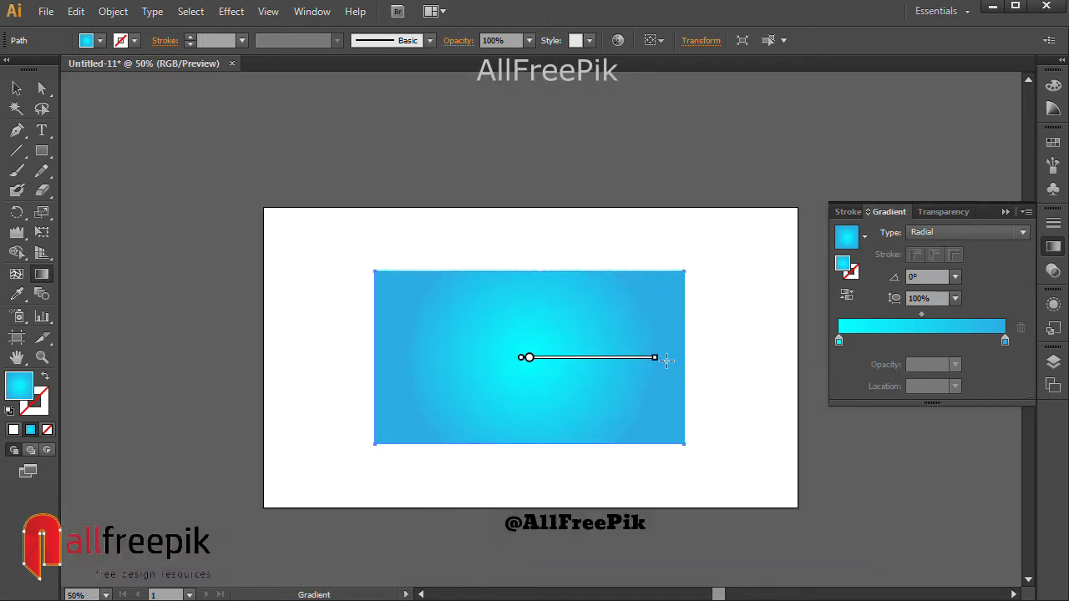
left_click_drag(655, 357, 732, 359)
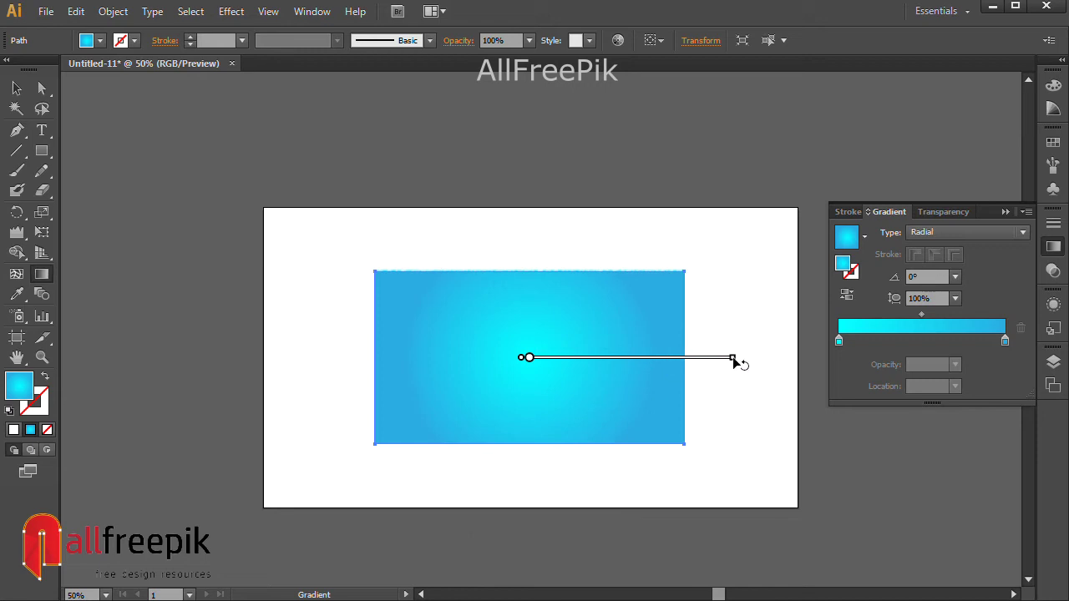
left_click_drag(734, 360, 744, 358)
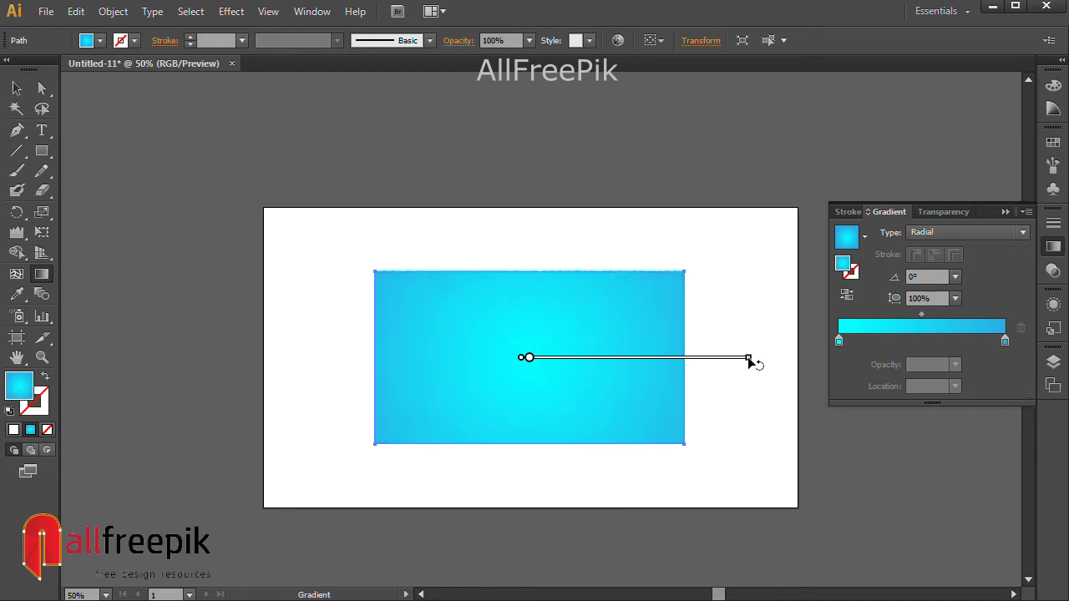
Return to the Selection tool and reselect the gradient rectangle for transparency settings.
left_click(17, 87)
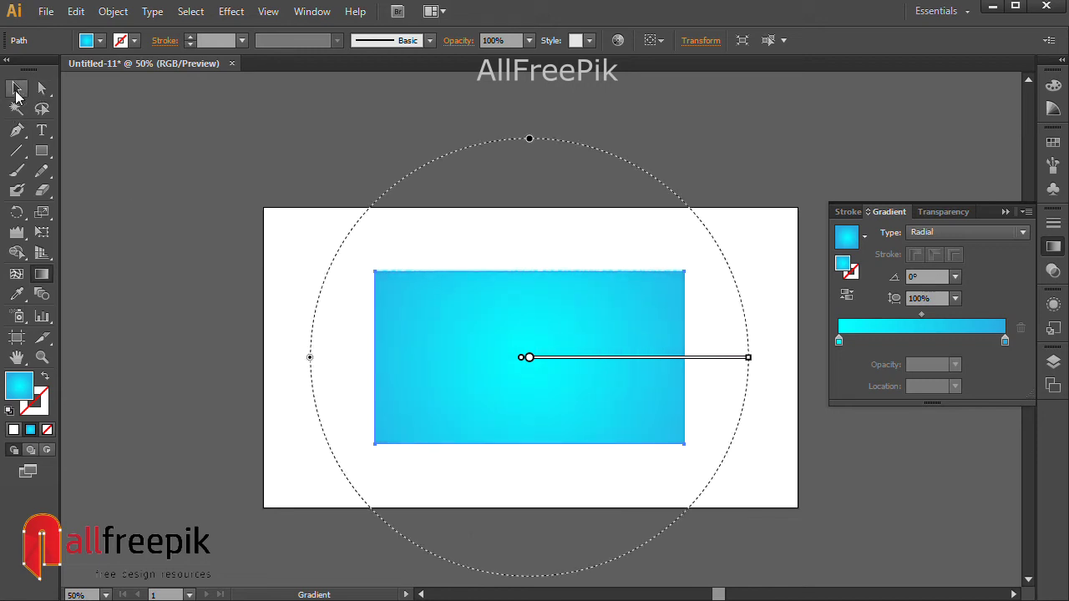
left_click(632, 214)
left_click(655, 274)
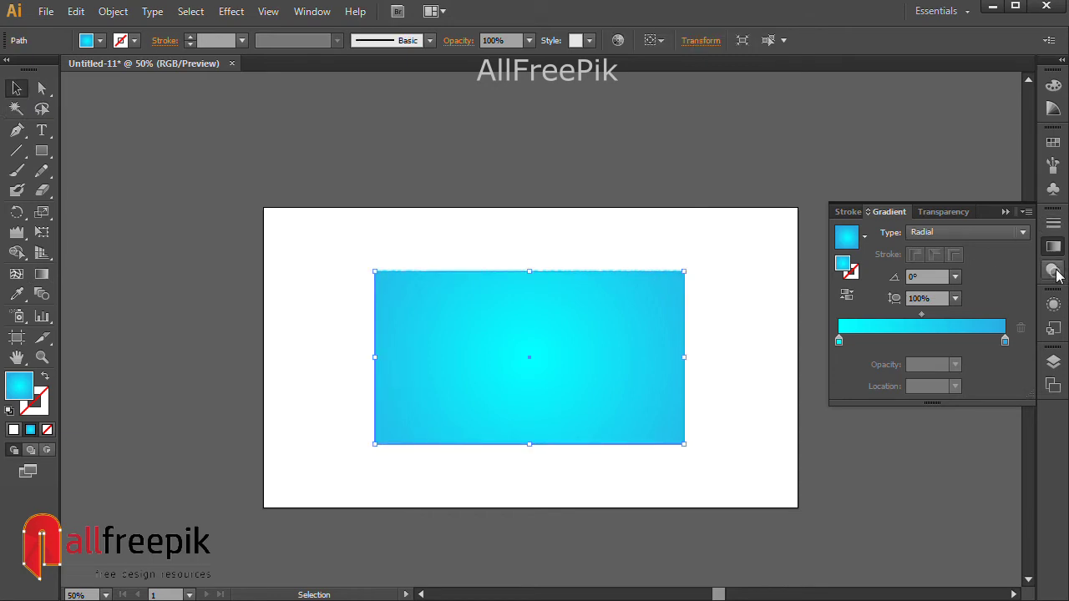
left_click(1055, 273)
Set the rectangle's blend mode to Multiply, briefly comparing it against Screen.
left_click(885, 232)
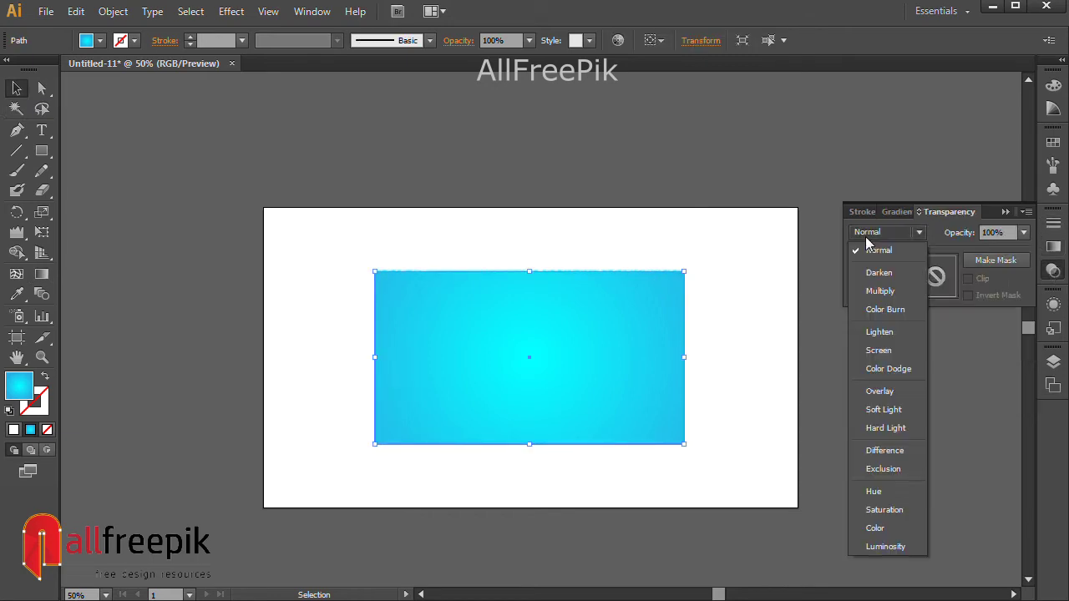
left_click(880, 290)
left_click(662, 218)
left_click_drag(339, 255, 784, 463)
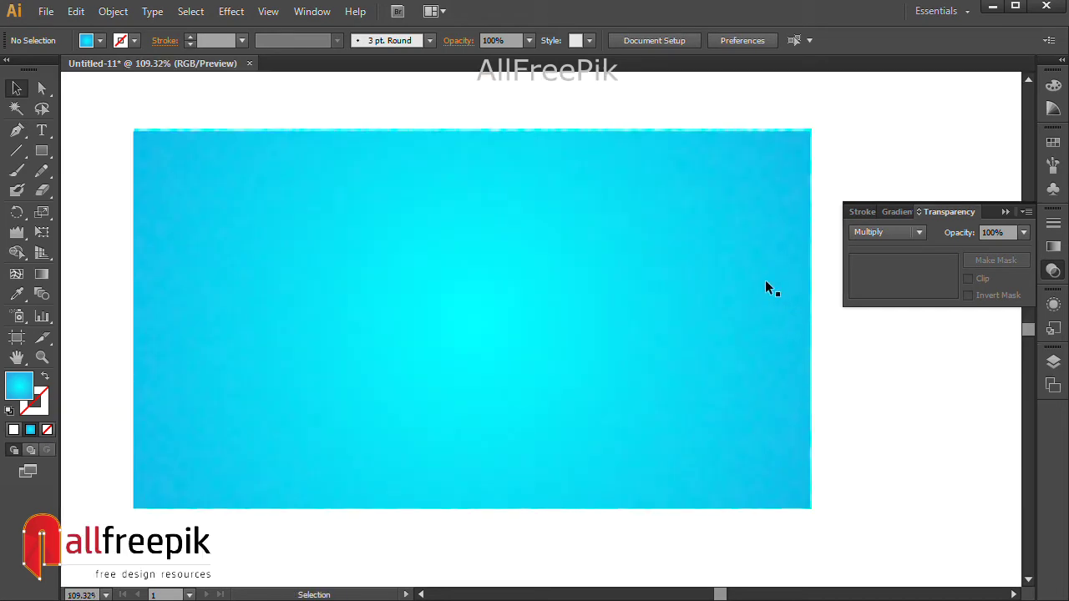
left_click(764, 280)
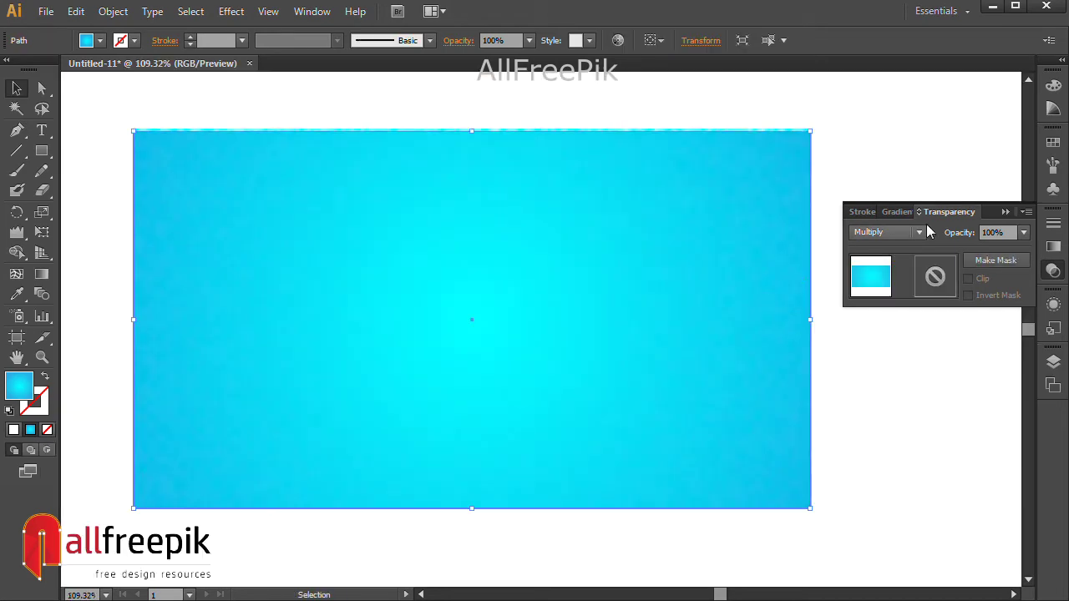
left_click(916, 232)
left_click(896, 350)
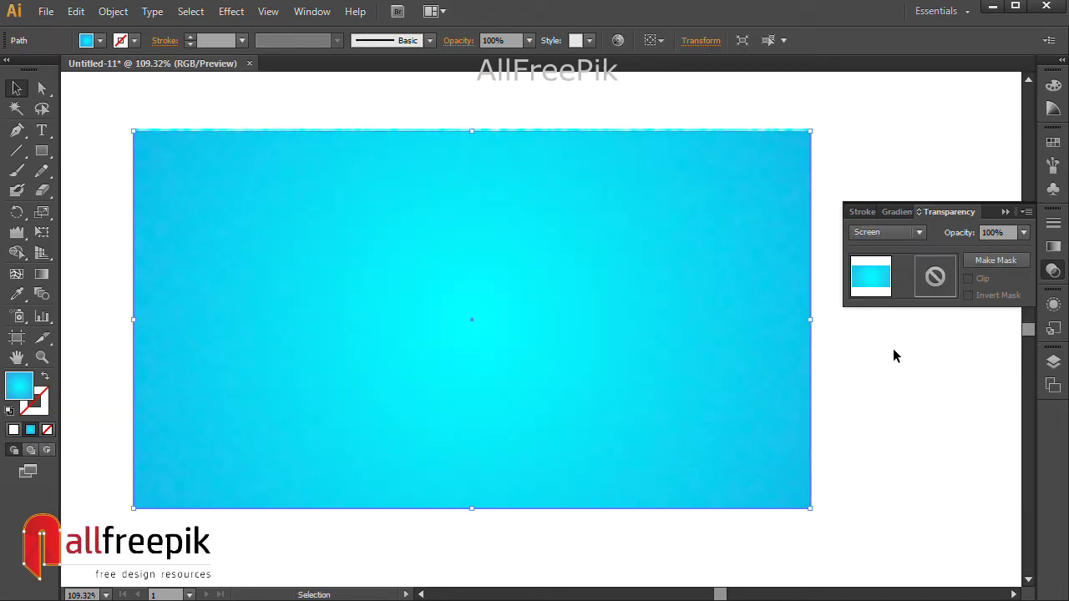
left_click(878, 234)
left_click(876, 289)
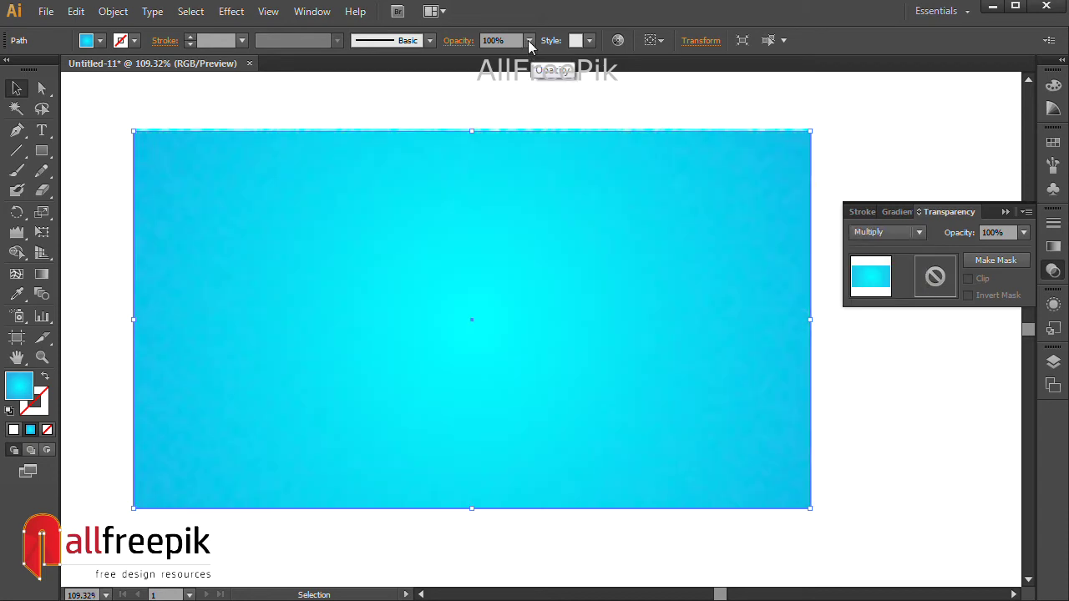
Lower the rectangle's opacity to 20% and deselect to review the result.
left_click(528, 40)
left_click(548, 150)
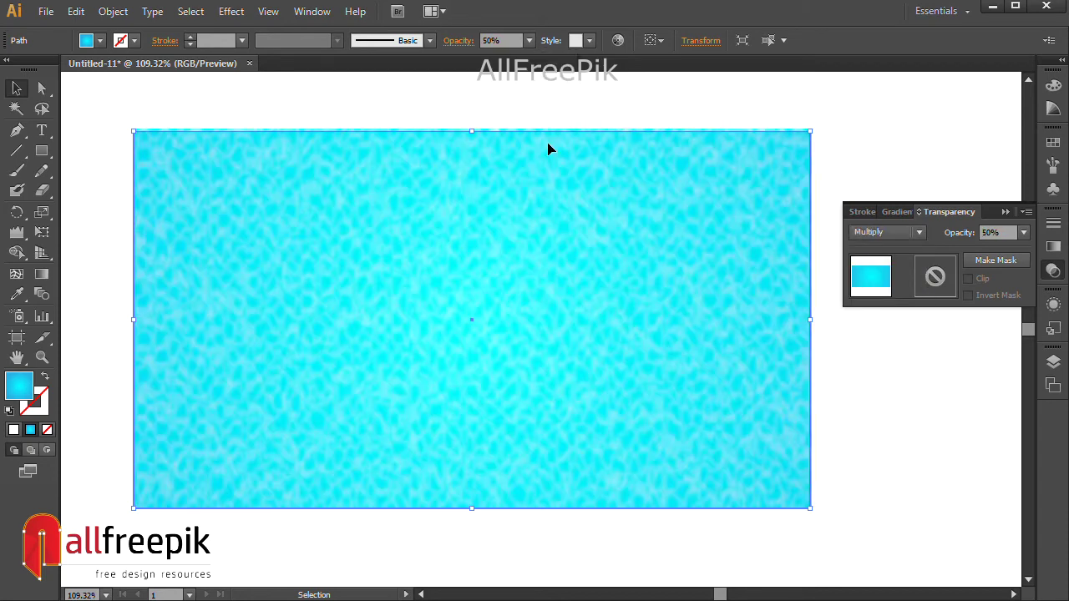
left_click(528, 40)
left_click(544, 95)
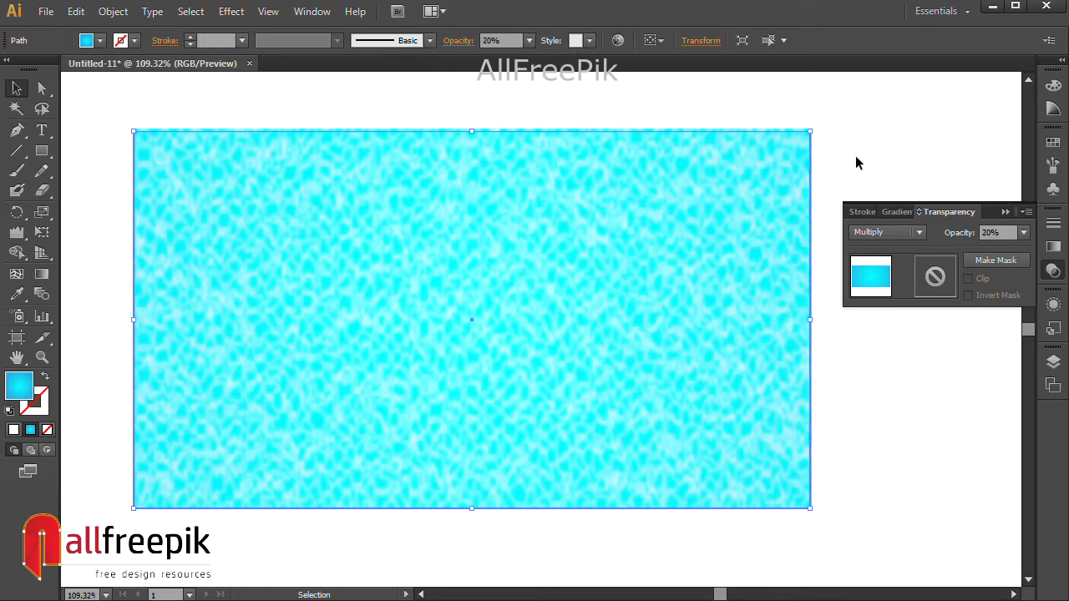
left_click(855, 159)
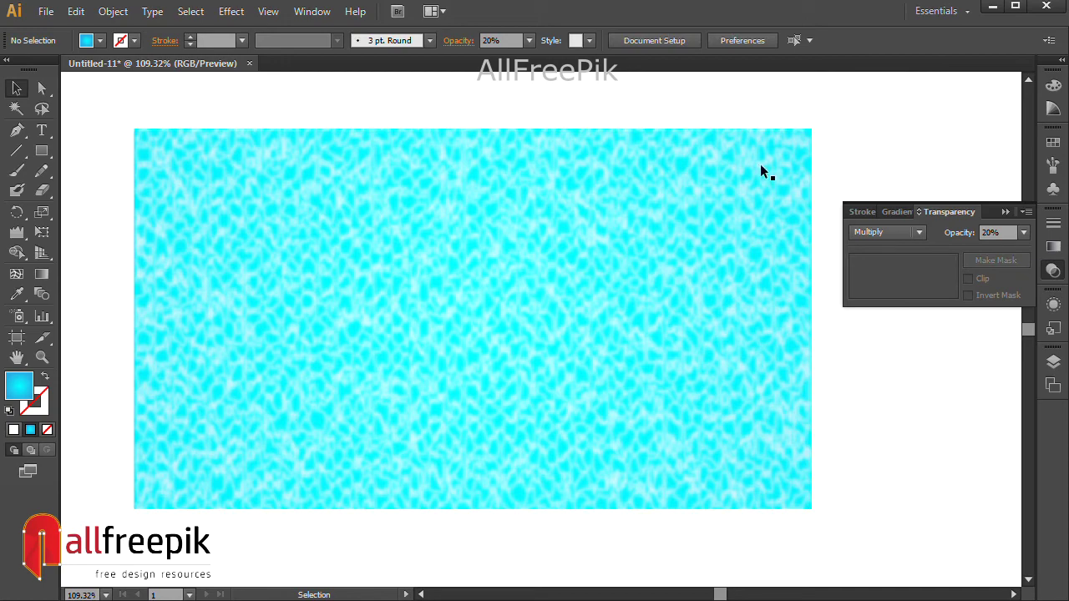
Zoom in and pan across the ripple texture, collapsing the Transparency panel.
key("z")
left_click_drag(219, 165, 664, 445)
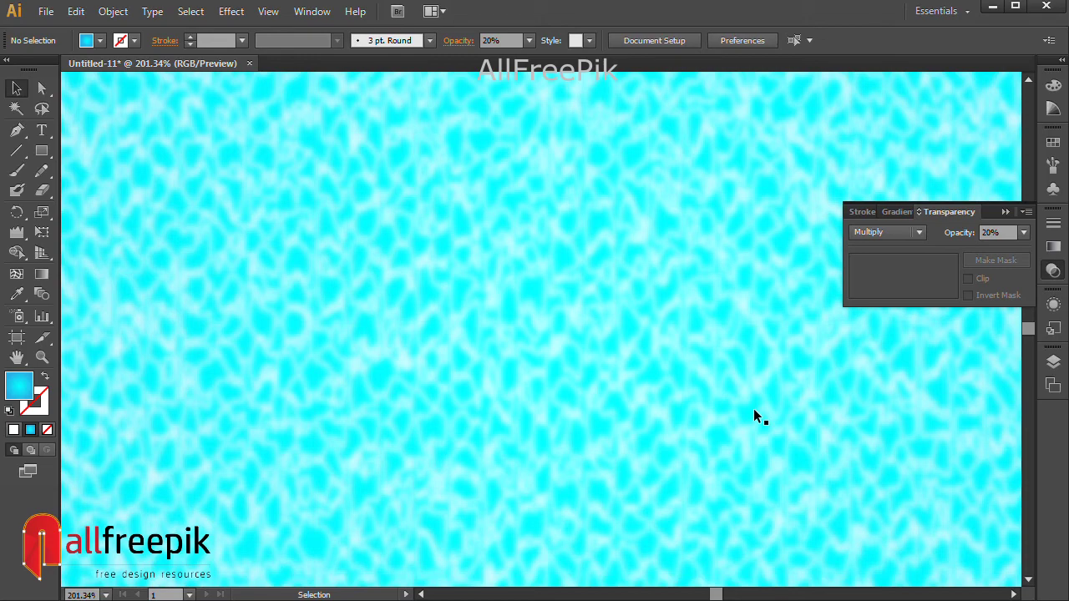
left_click(1005, 213)
key("ctrl+minus")
mouse_move(702, 336)
left_mouse_down()
mouse_move(729, 309)
mouse_move(740, 325)
left_mouse_up()
Nudge the background rectangle down and back up, then select a gradient colour stop.
left_click(777, 229)
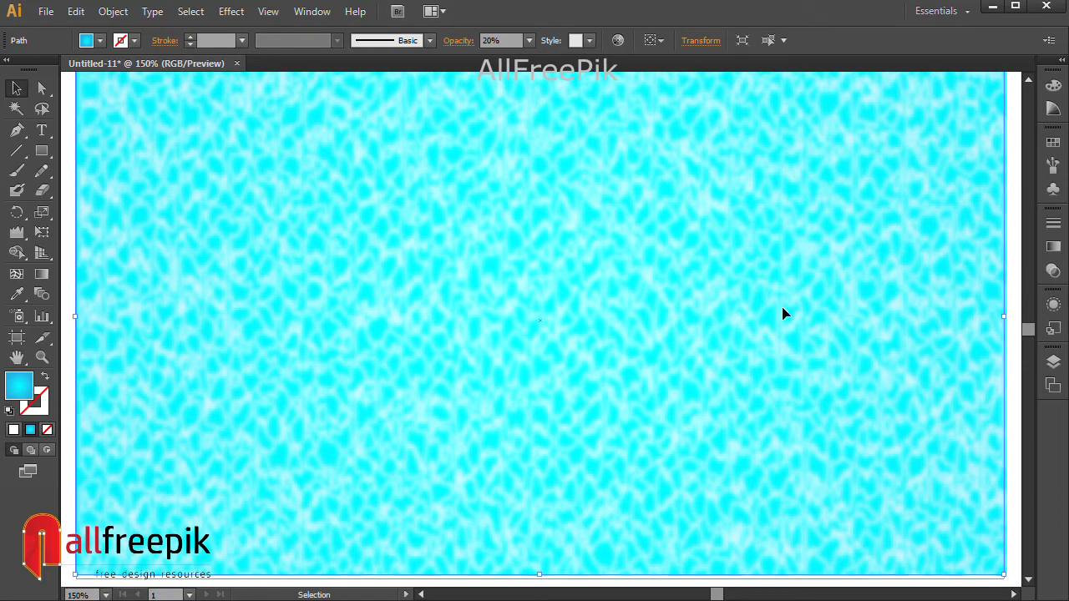
key("shift+Down")
key("shift+Down")
key("shift+Down")
key("a")
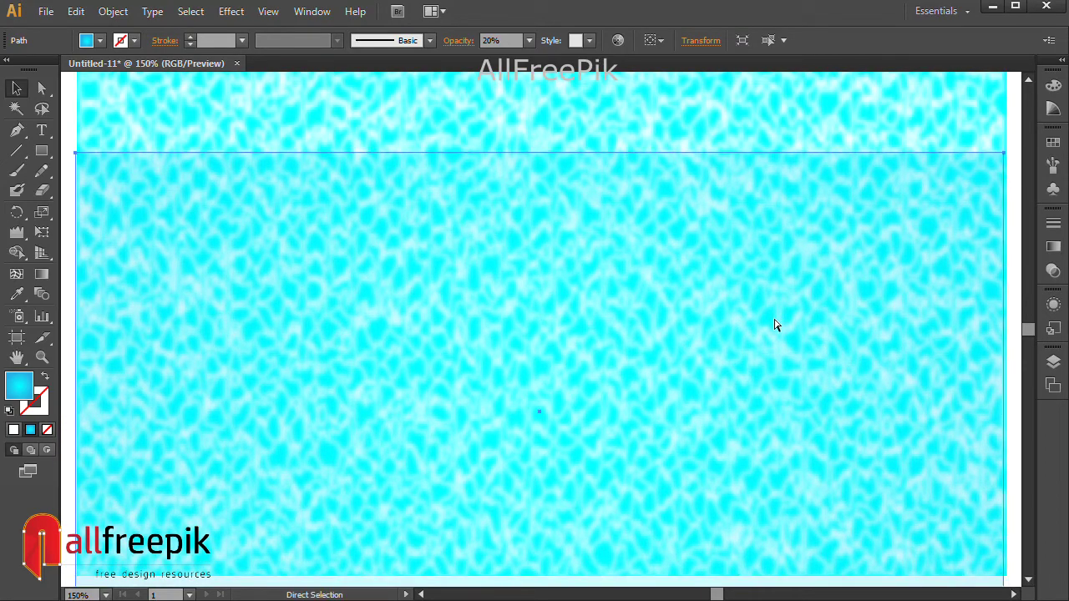
key("v")
key("shift+Up")
key("shift+Up")
key("shift+Up")
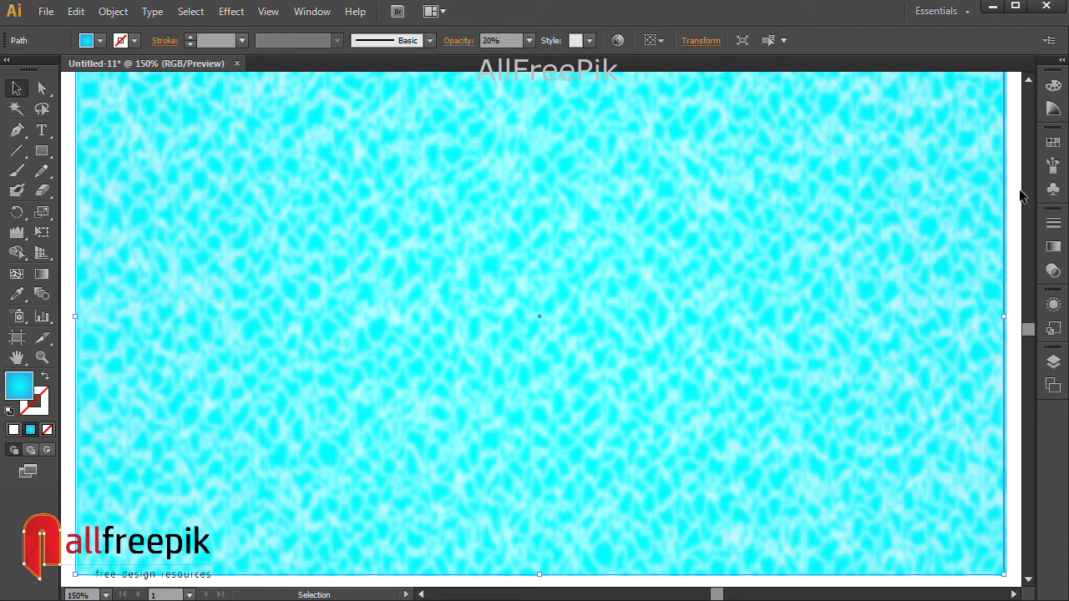
left_click(1053, 246)
left_click(921, 337)
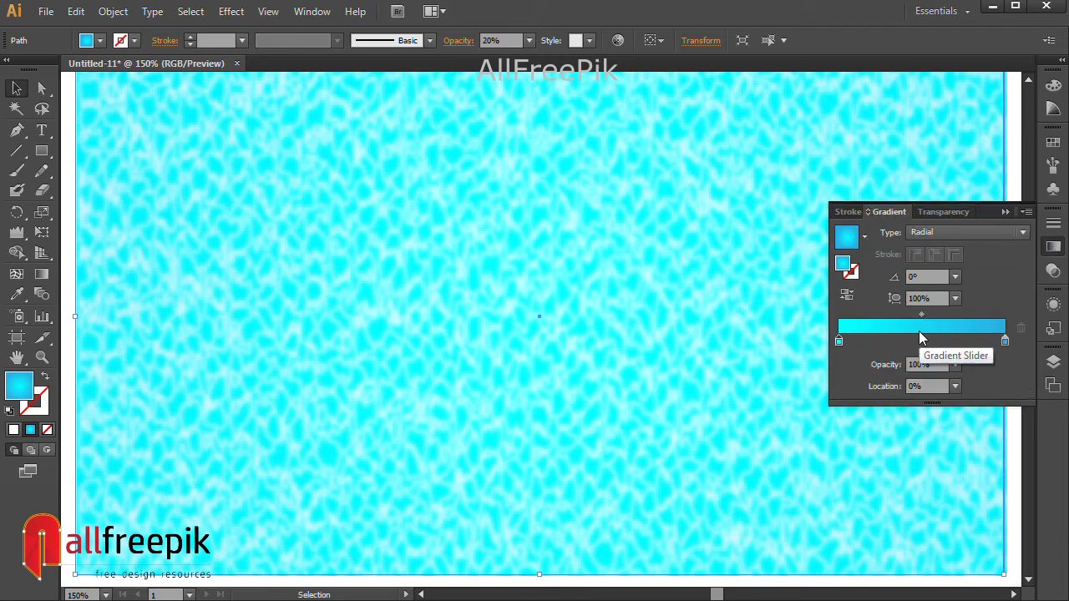
Make the outer gradient stop dark blue and add a cyan stop near 48%.
double_click(1004, 341)
left_click(882, 405)
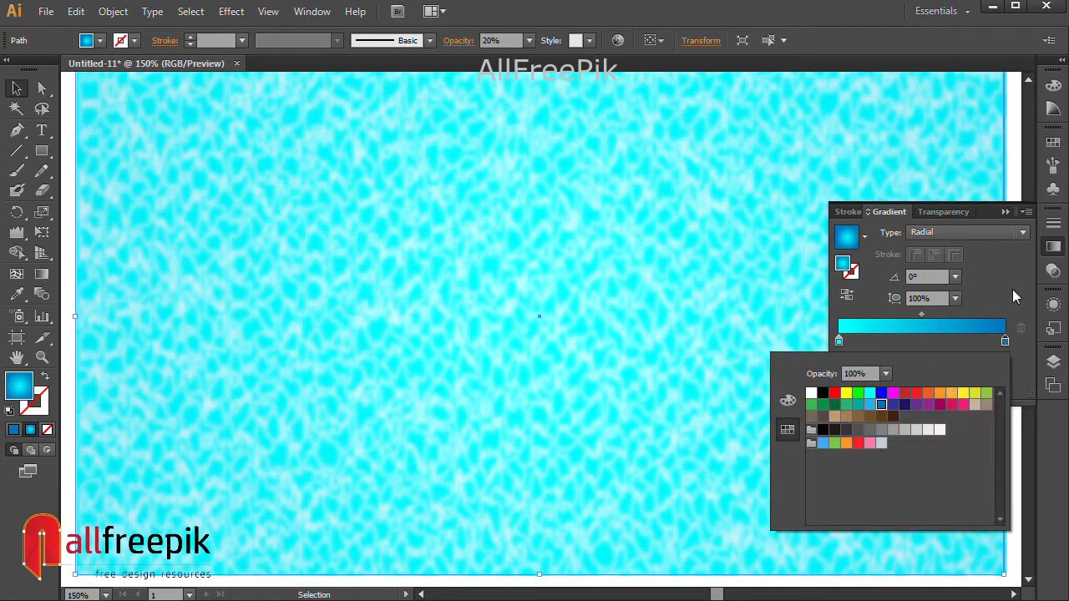
left_click(865, 344)
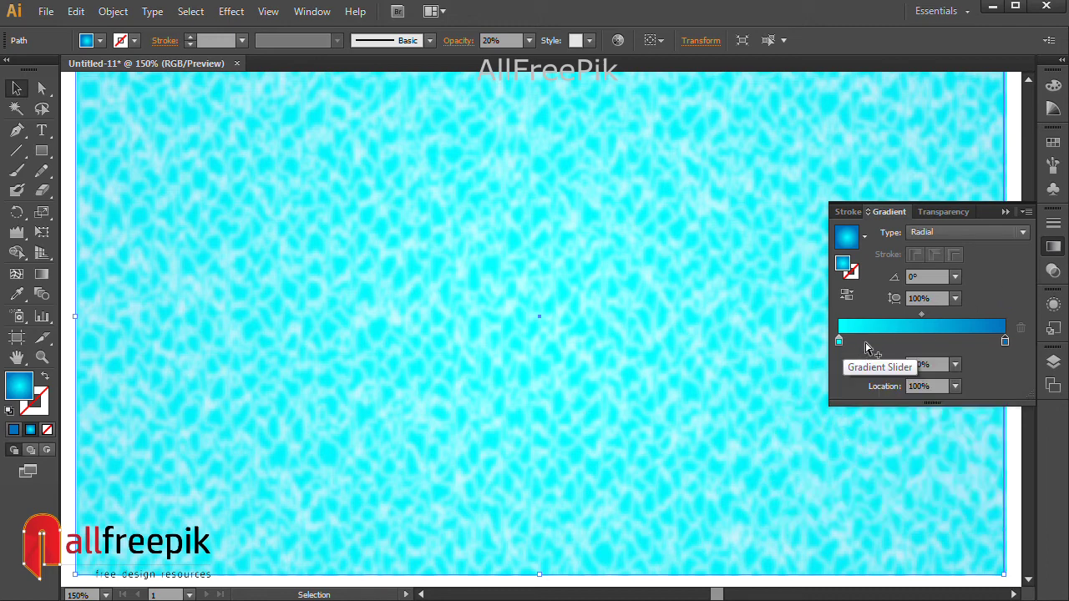
left_click_drag(847, 342, 886, 343)
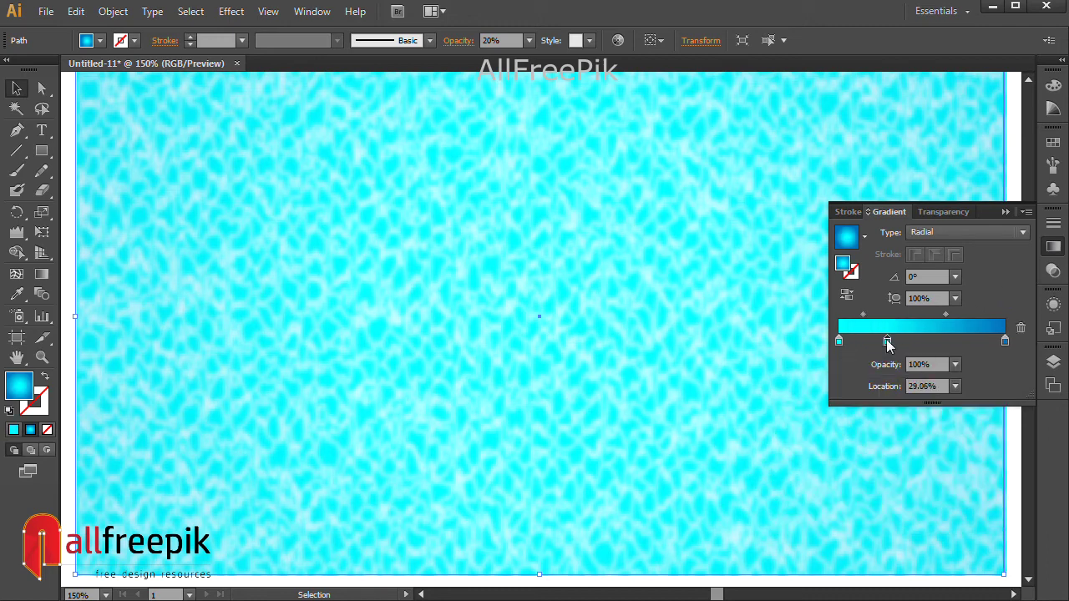
left_click_drag(886, 343, 917, 343)
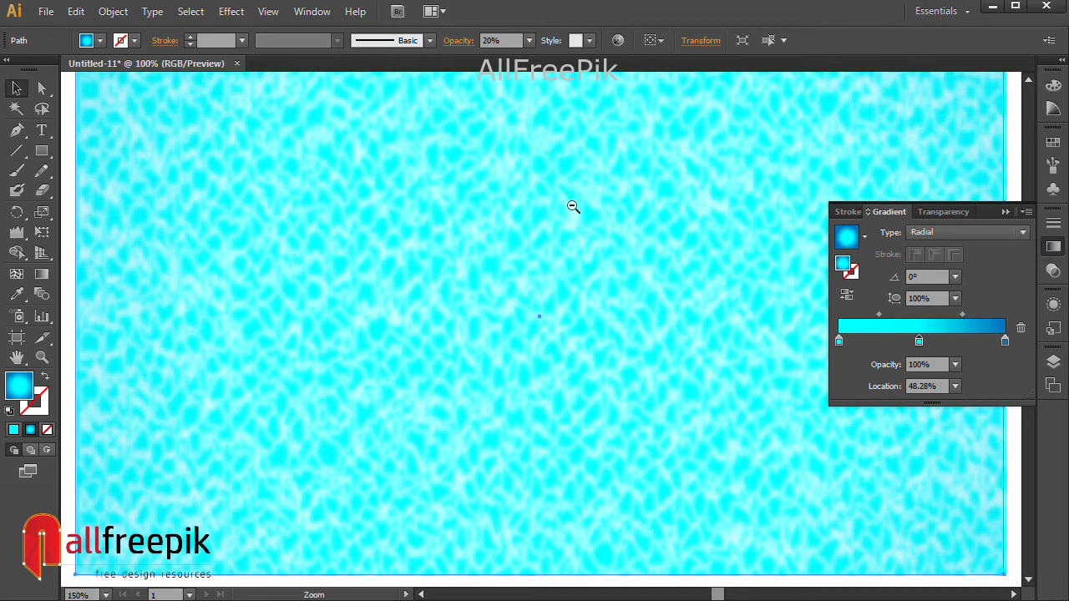
Zoom out to view the whole rectangle, undoing an accidental move of the texture.
key("ctrl+minus")
left_click_drag(584, 224, 553, 174)
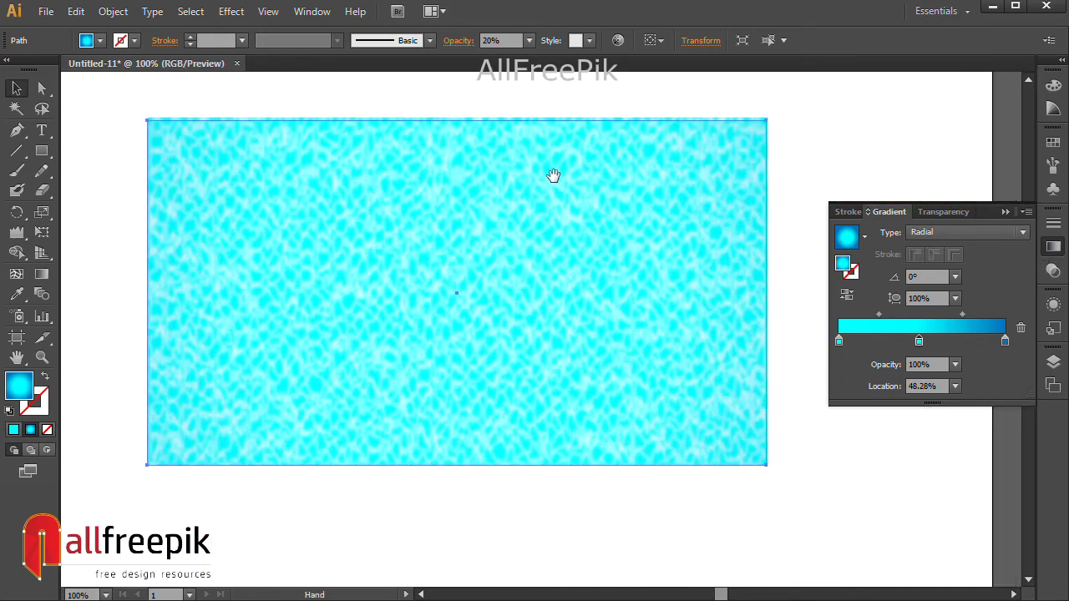
left_click(804, 174)
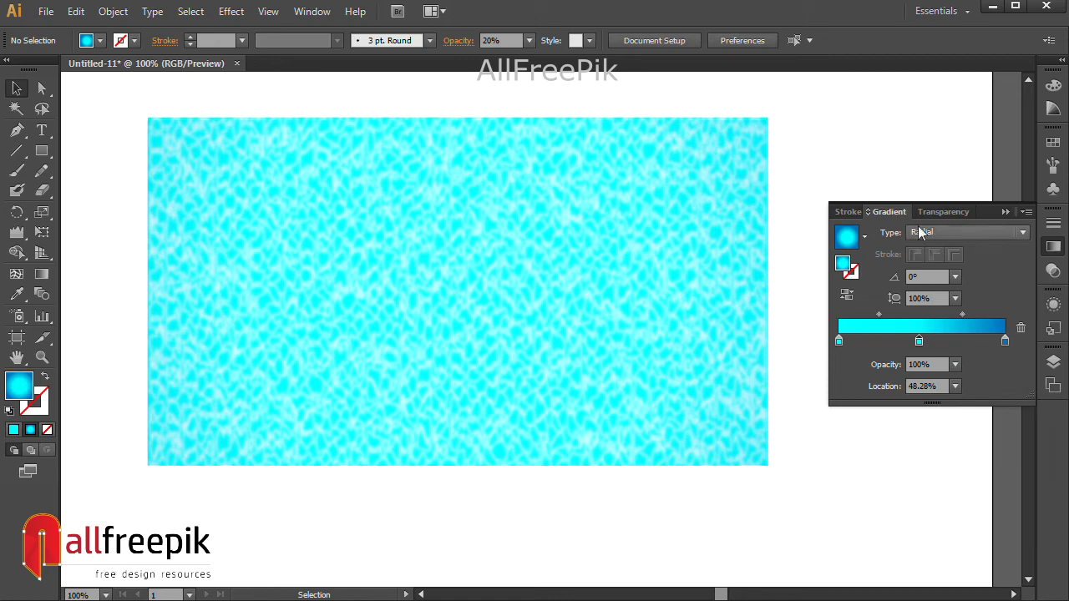
left_click(702, 177)
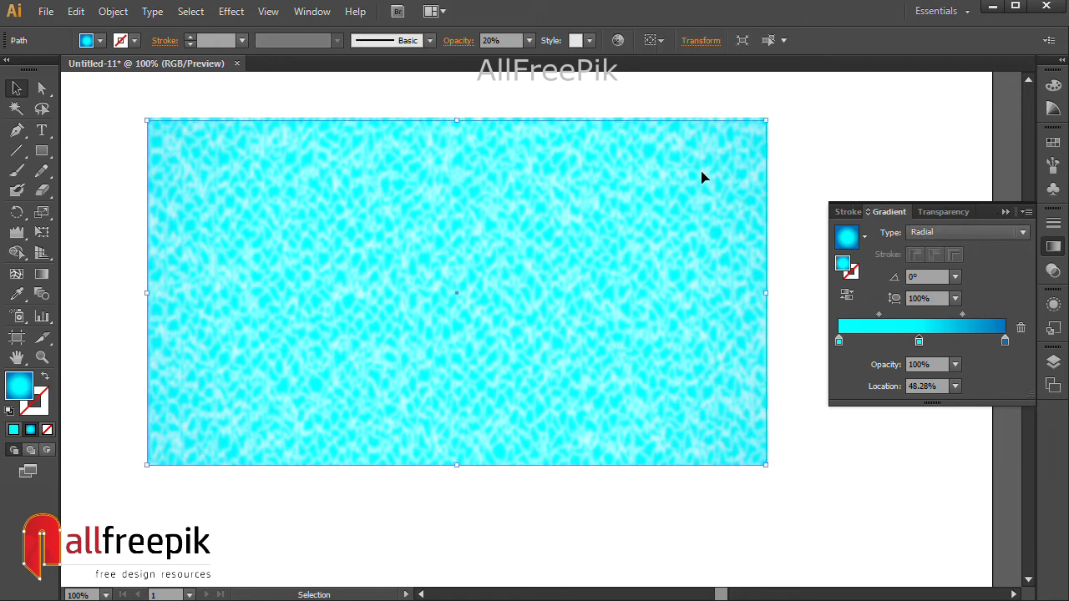
left_click_drag(702, 177, 696, 310)
left_click(850, 150)
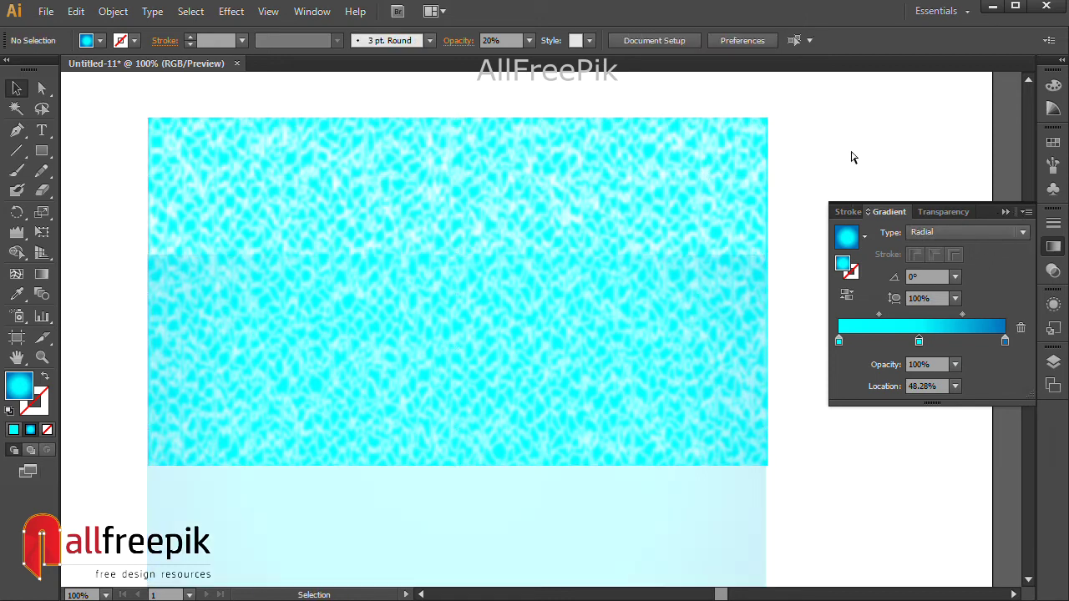
key("ctrl+z")
Set the gradient's centre stop to 0% opacity and shift the midpoint slightly inward.
left_click(839, 341)
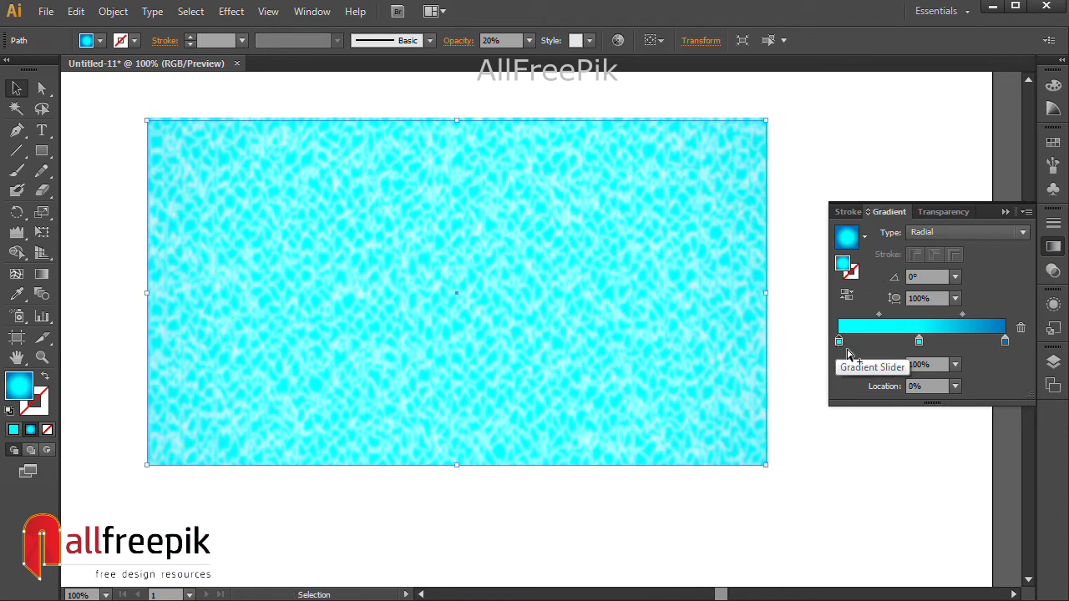
left_click(955, 365)
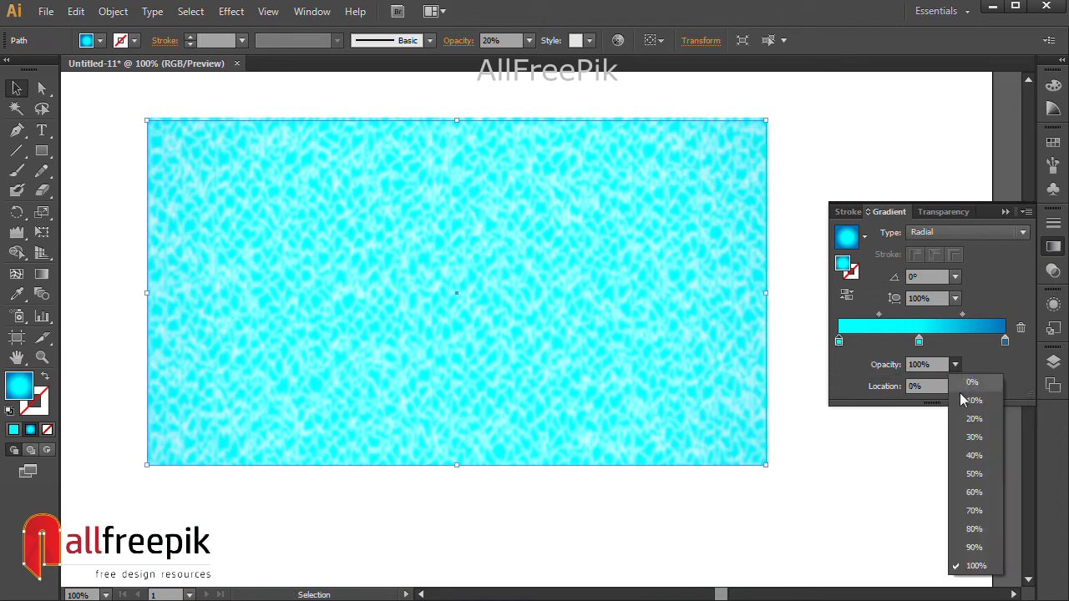
left_click(971, 383)
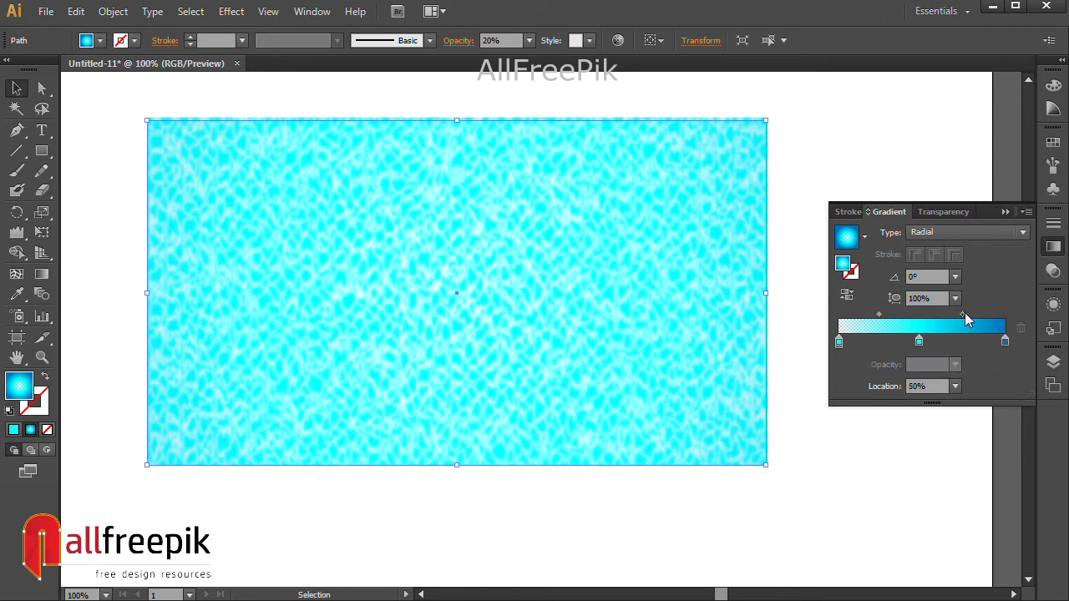
left_click_drag(961, 315, 948, 314)
Lower the rectangle's overall opacity to 30% and deselect the artwork.
left_click(529, 40)
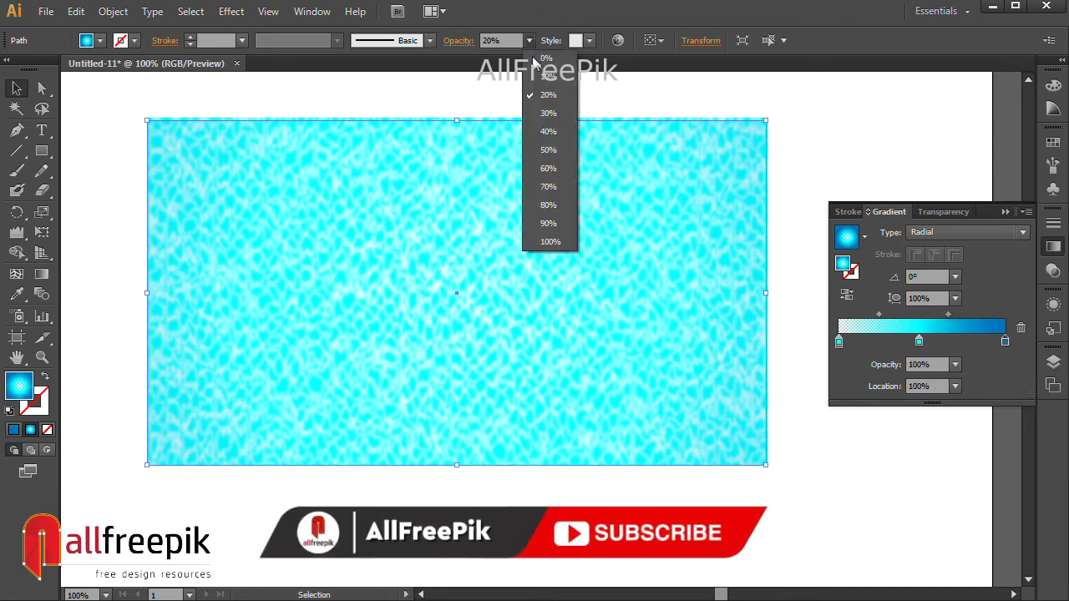
left_click(550, 134)
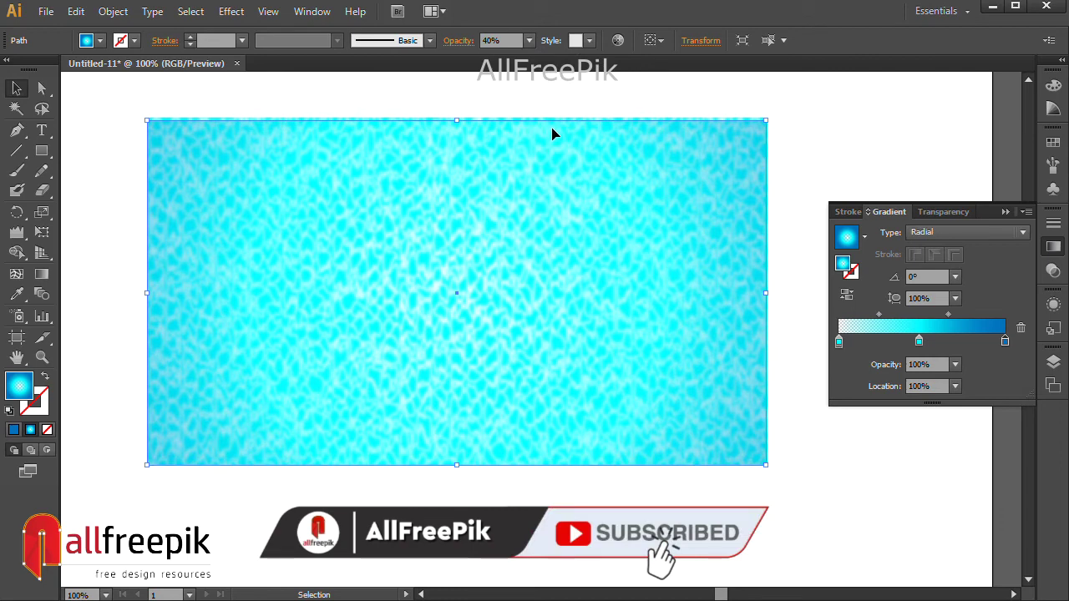
left_click(529, 41)
left_click(548, 113)
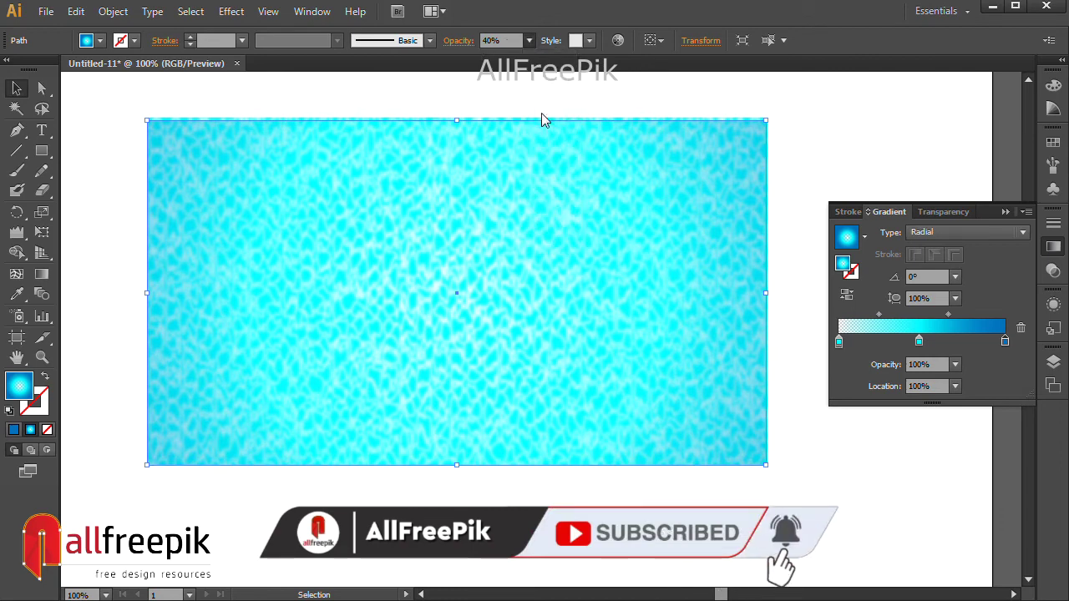
left_click(825, 168)
left_click(1052, 270)
Switch the rectangle's blend mode to Hue and fine-tune the gradient midpoints and middle stop.
left_click(882, 231)
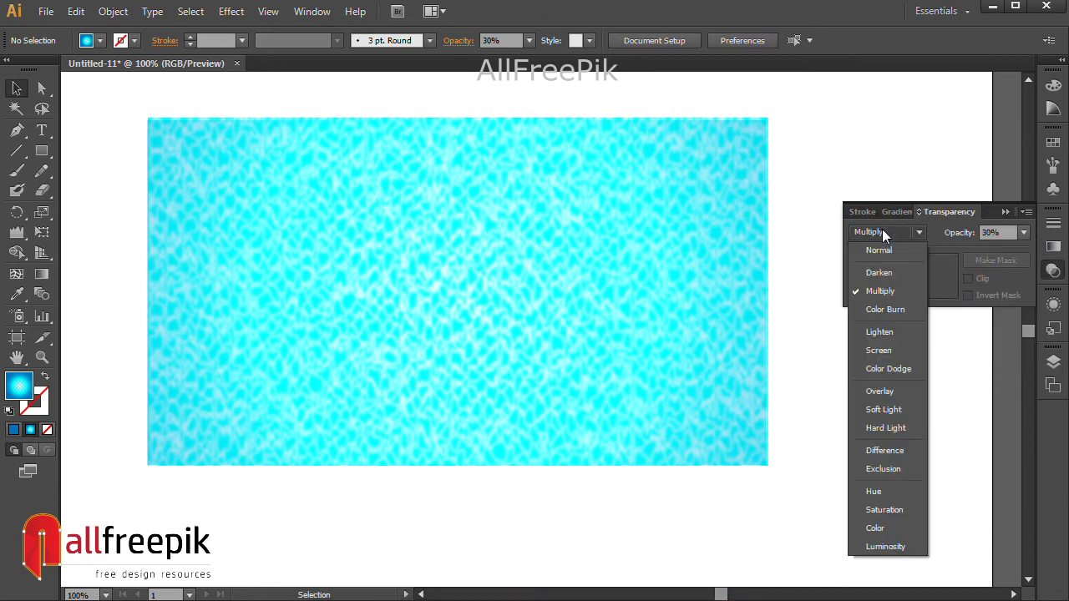
key("Down")
key("Down")
key("Down")
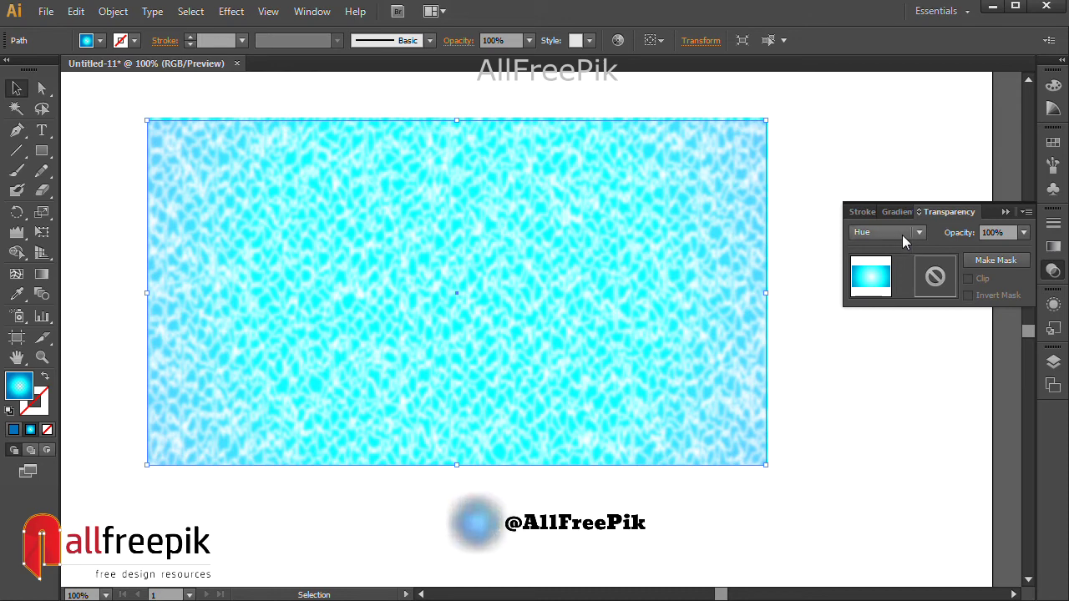
left_click(1053, 246)
left_click_drag(878, 316, 873, 317)
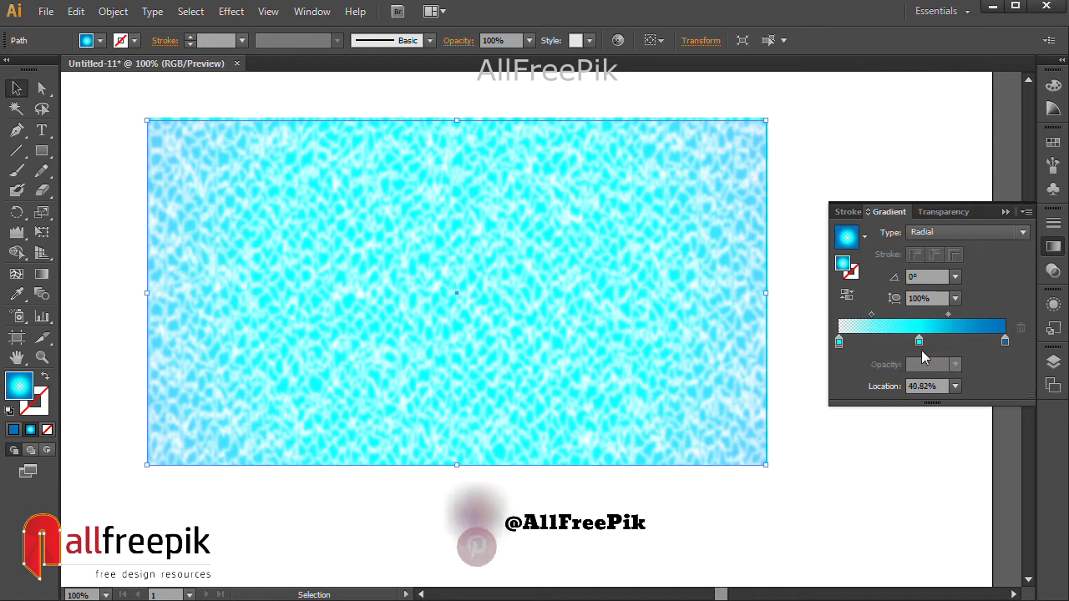
left_click_drag(918, 341, 904, 342)
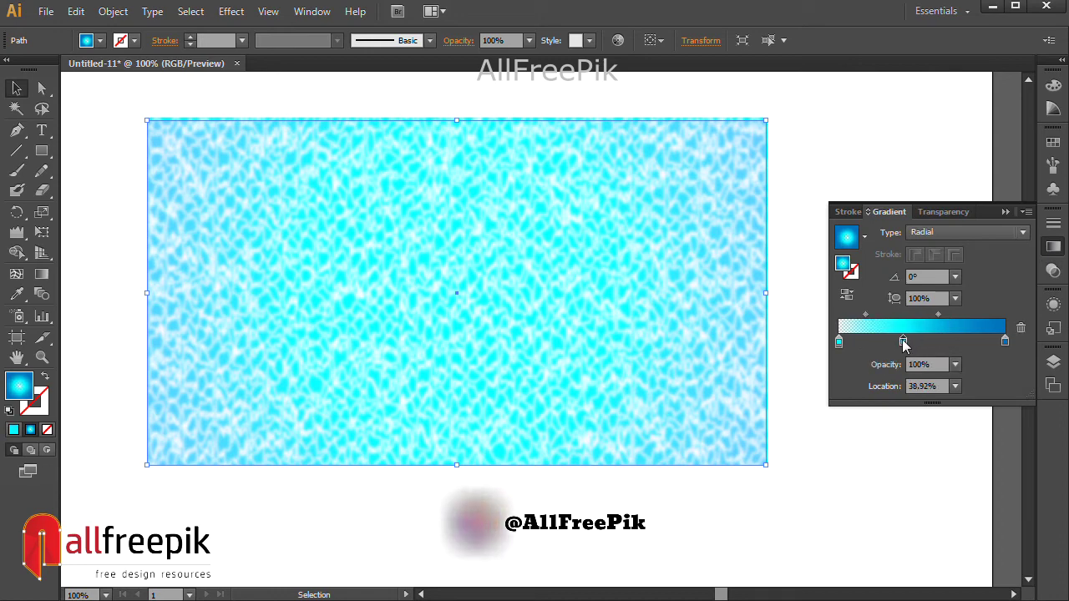
left_click_drag(937, 314, 951, 314)
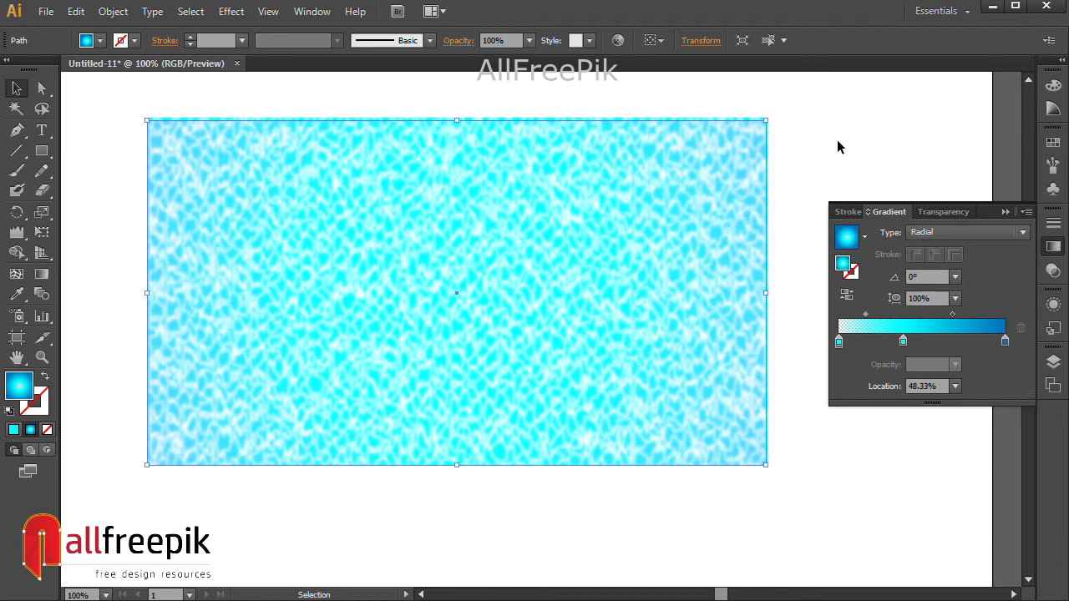
Restore the centre gradient stop to 100% opaque cyan and place the middle stop near 46%.
left_click(838, 341)
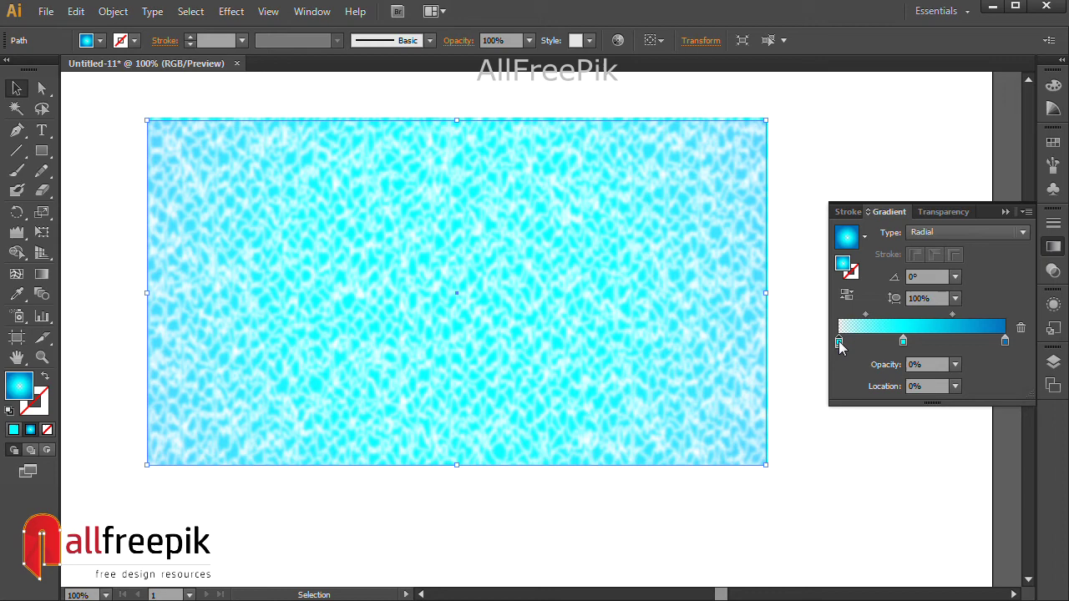
left_click(954, 364)
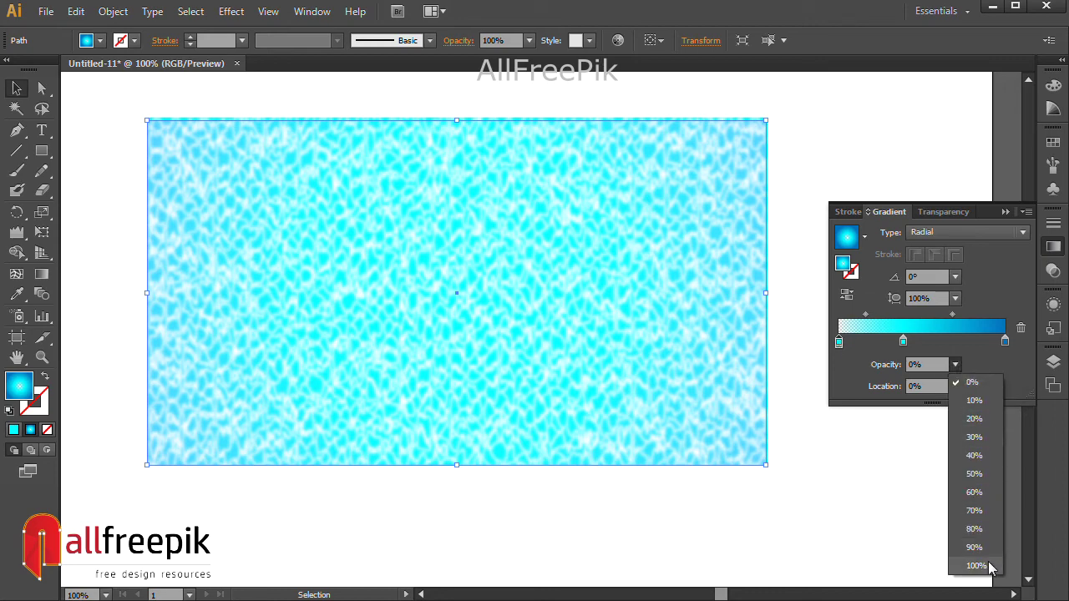
left_click(977, 566)
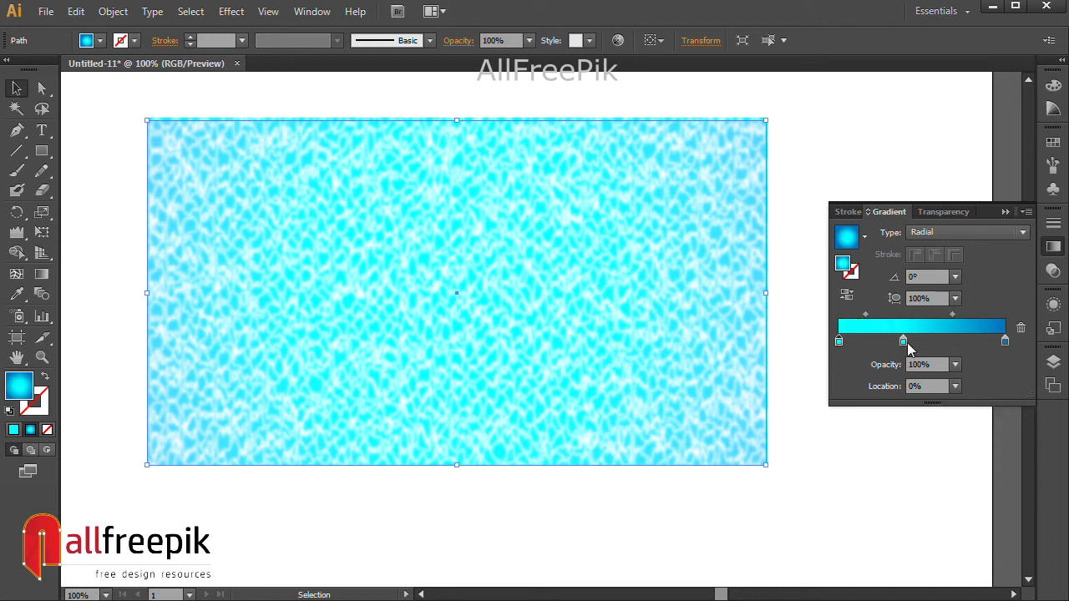
left_click_drag(904, 344, 915, 342)
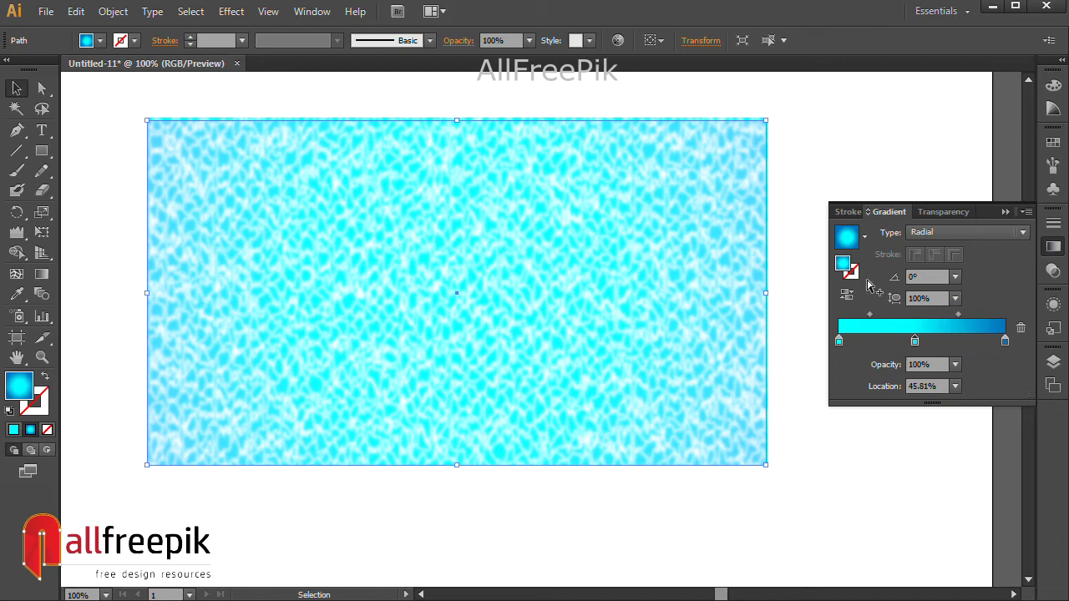
left_click(822, 142)
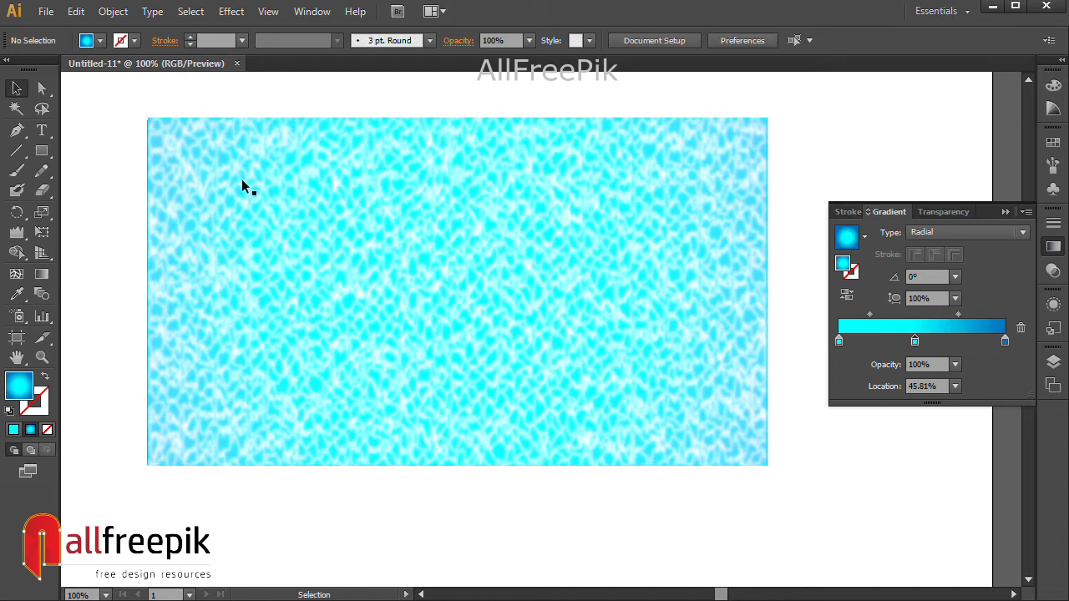
Deselect, marquee-zoom into the cyan ripple texture, and collapse the Gradient panel.
left_click_drag(128, 108, 809, 492)
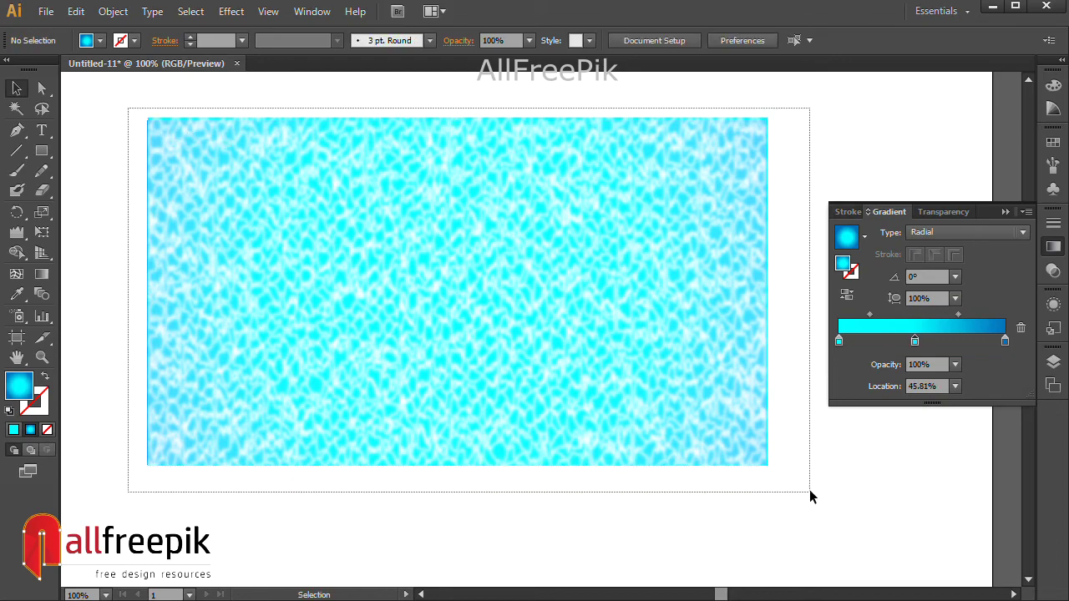
left_click(817, 143)
key("ctrl+space")
mouse_move(185, 155)
left_mouse_down()
mouse_move(674, 392)
mouse_move(727, 449)
left_mouse_up()
left_click_drag(461, 409, 487, 393)
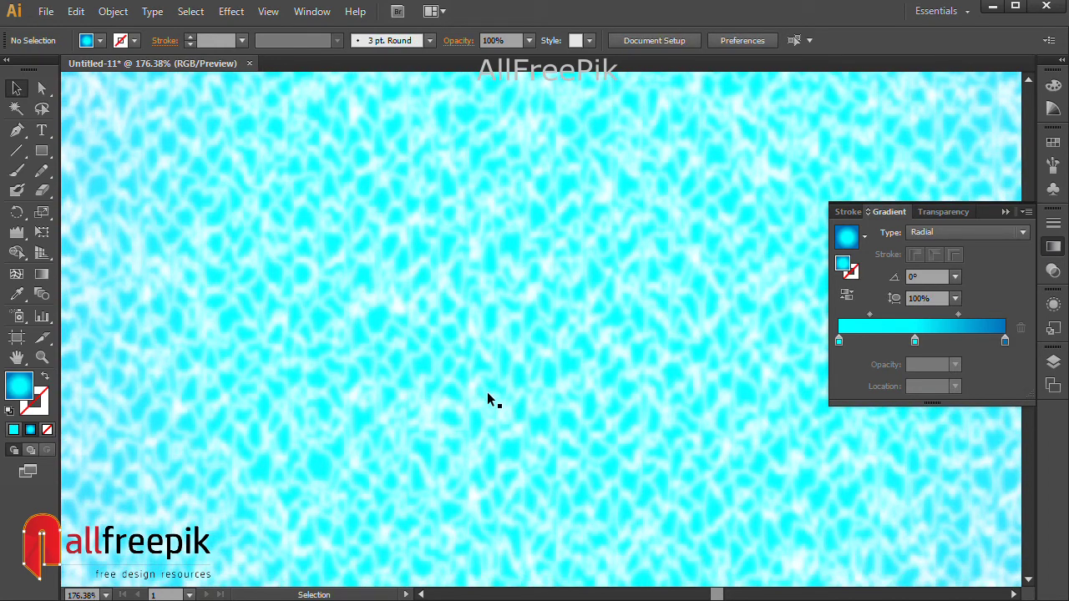
left_click(1006, 211)
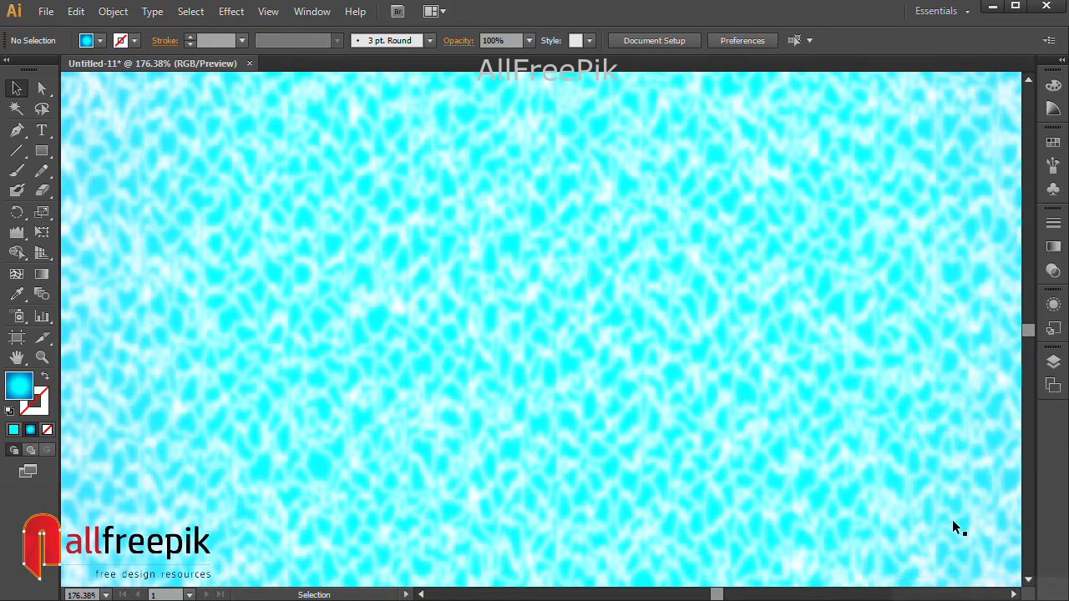